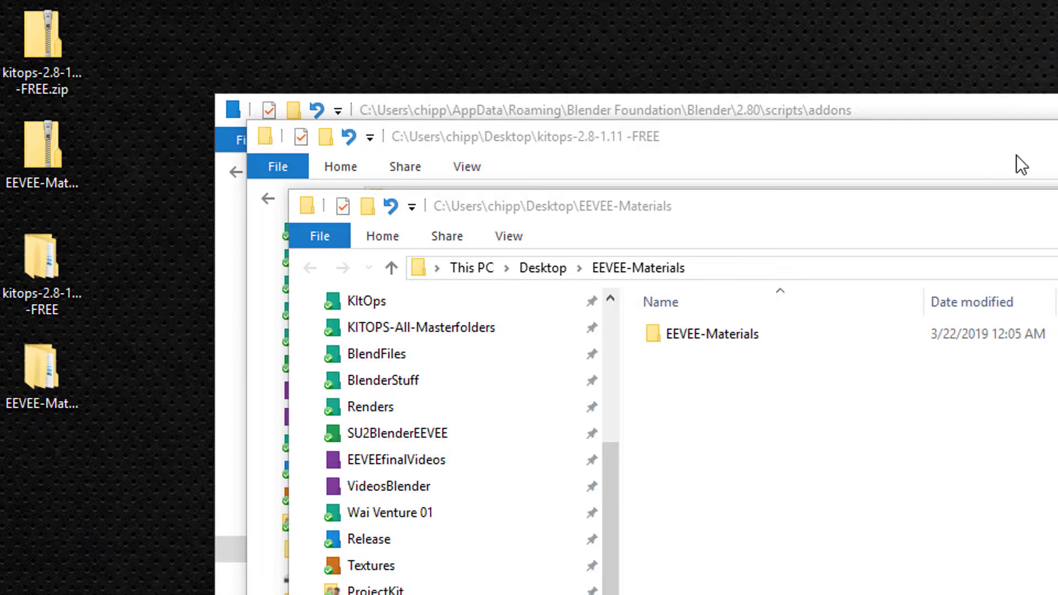
Copy the kitops folder from the extracted kitops-2.8-1.11 -FREE folder into Blender's 2.80 scripts\addons folder
left_click(1016, 154)
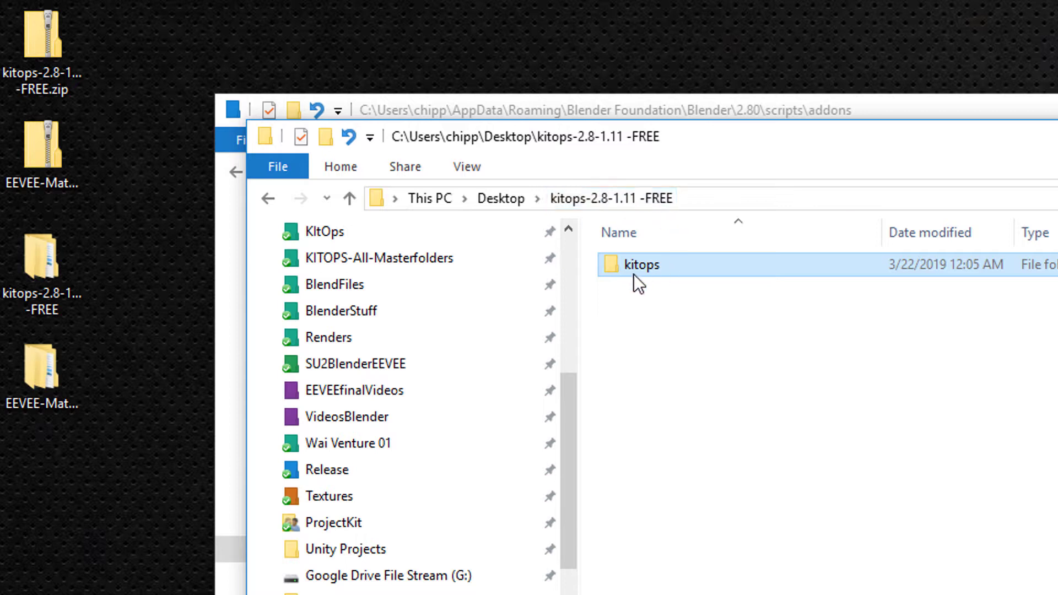
mouse_move(616, 269)
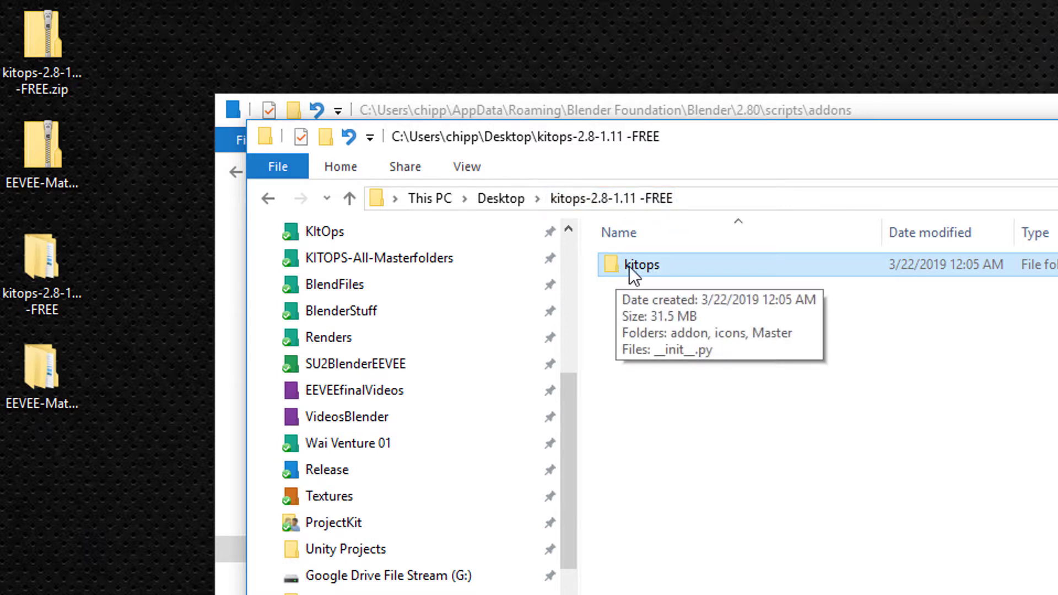
left_click(614, 276)
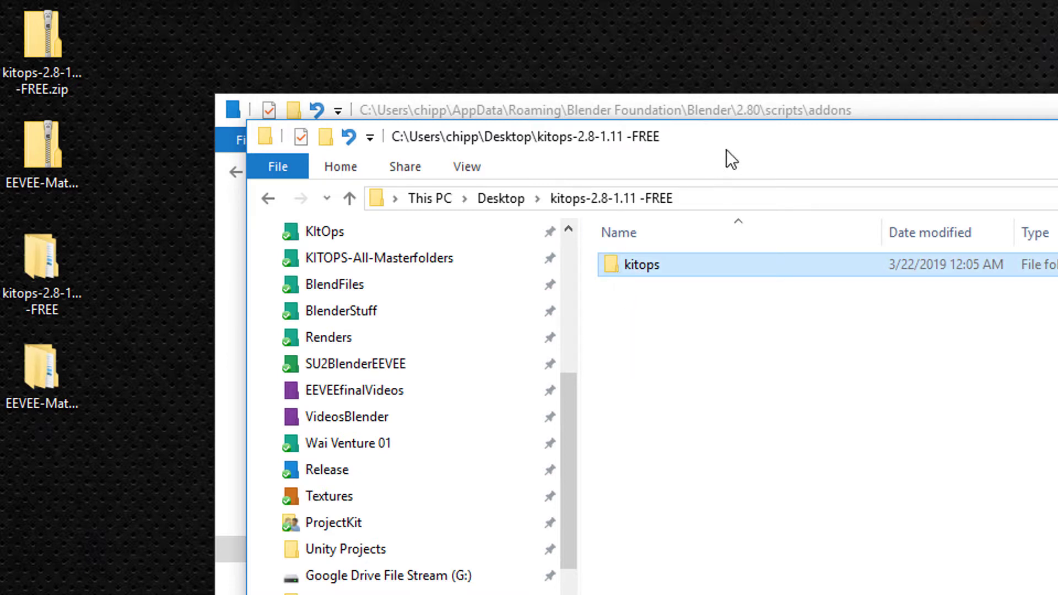
scroll(348, 408, "up", 3)
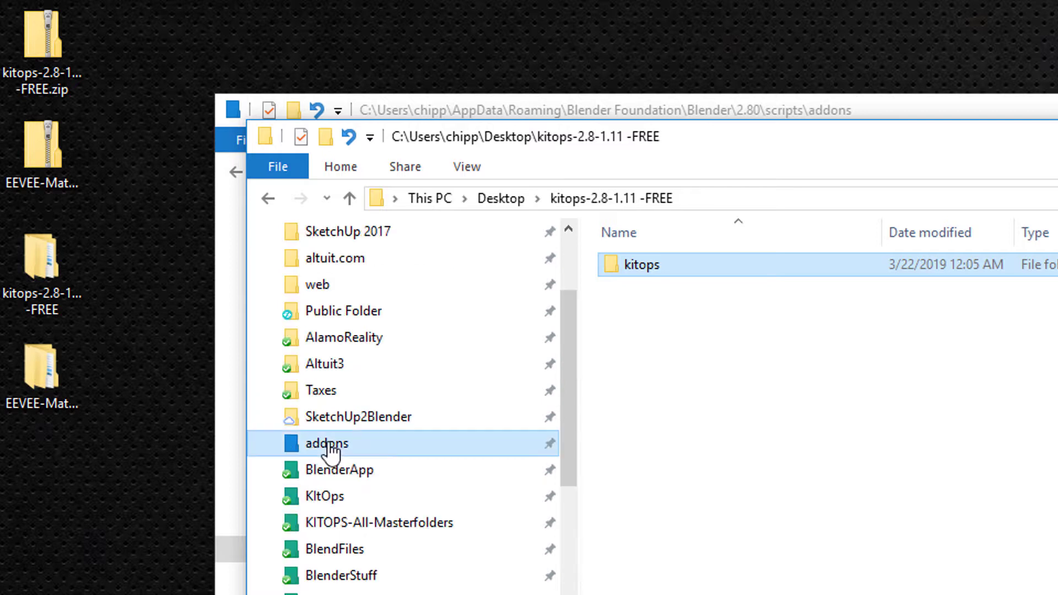
left_click(331, 445)
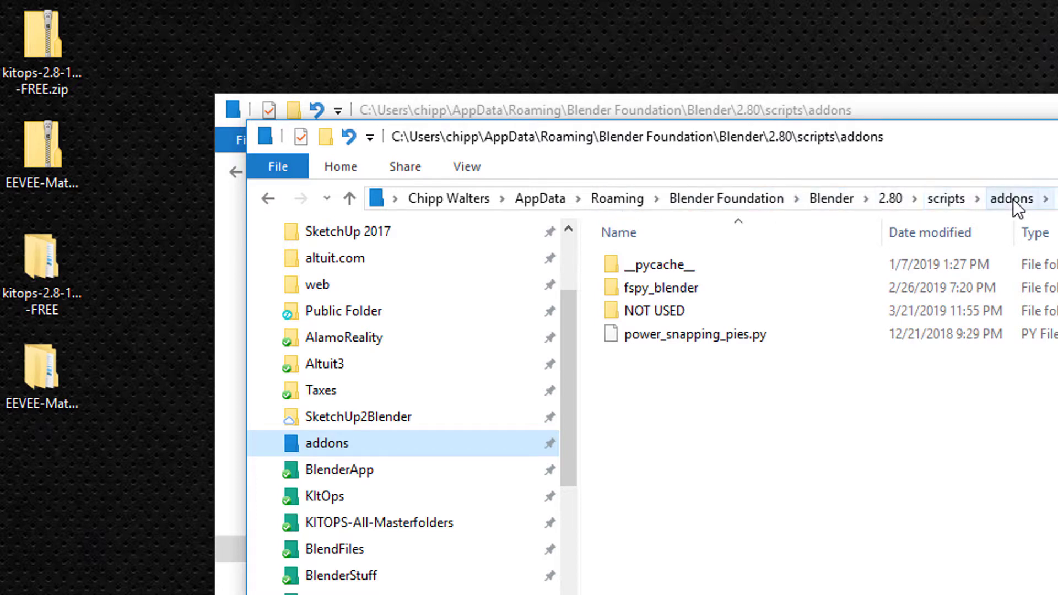
left_click(807, 455)
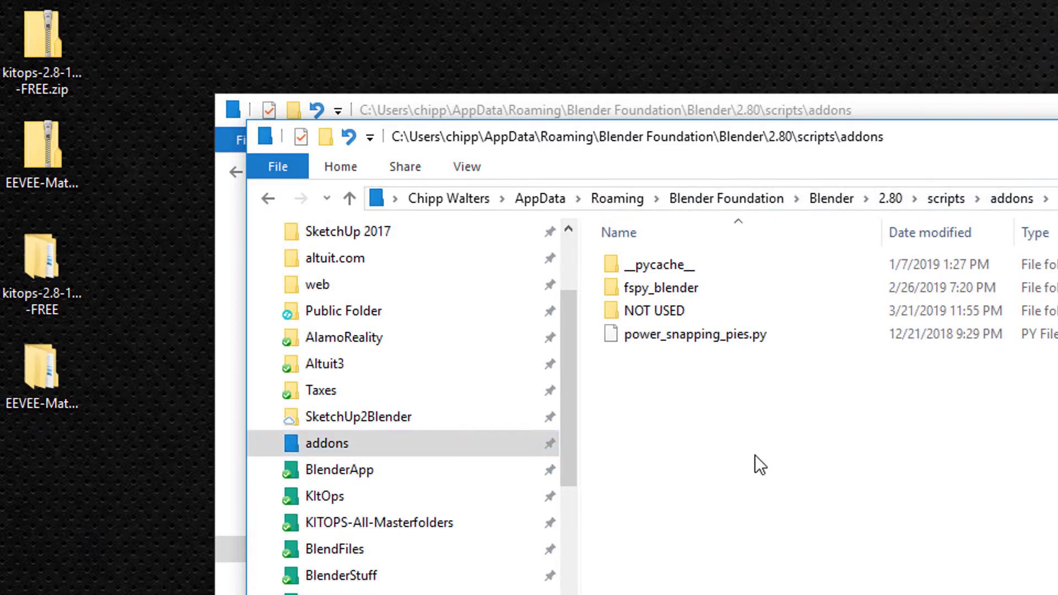
key("ctrl+v")
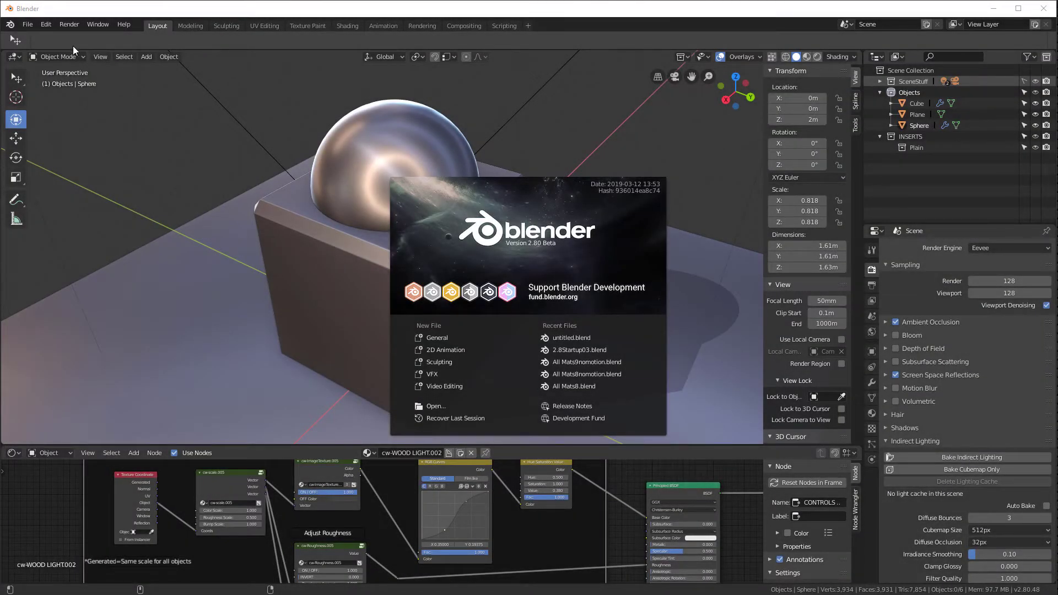
Switch to Blender, find the KIT OPS add-on in the preferences with "kit", enable it and show its file paths
left_click(45, 24)
left_click(91, 178)
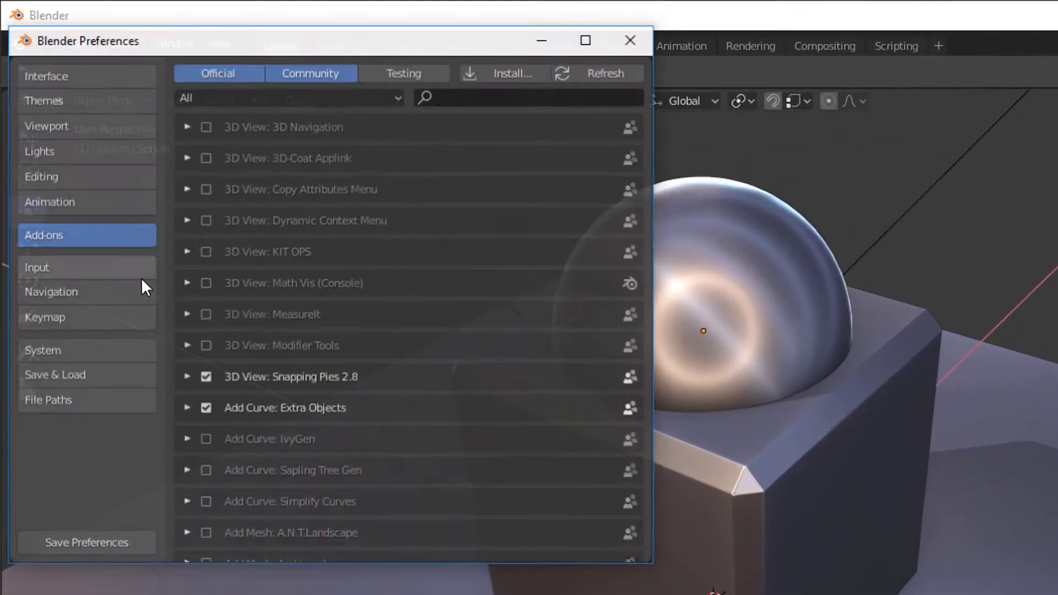
left_click(254, 55)
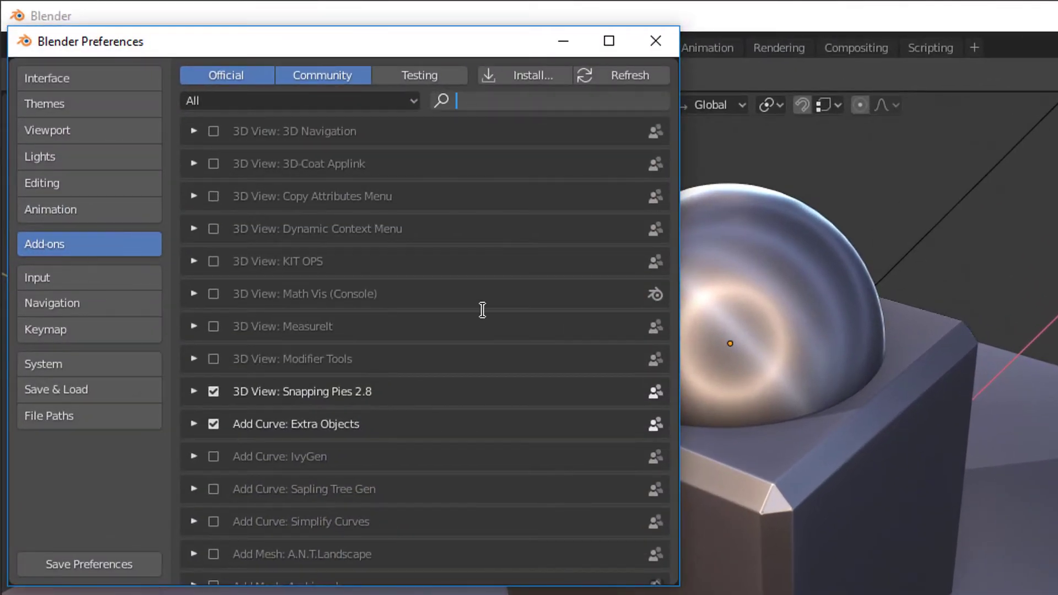
type("kit")
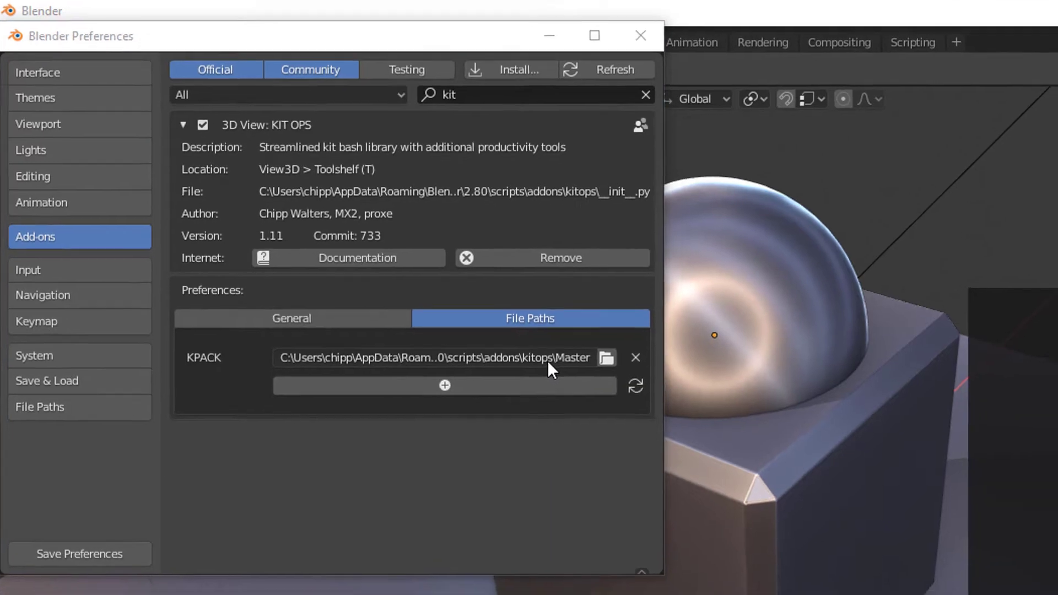
Switch to File Explorer and open the Master folder inside the installed kitops add-on folder
key("alt+Tab")
double_click(322, 184)
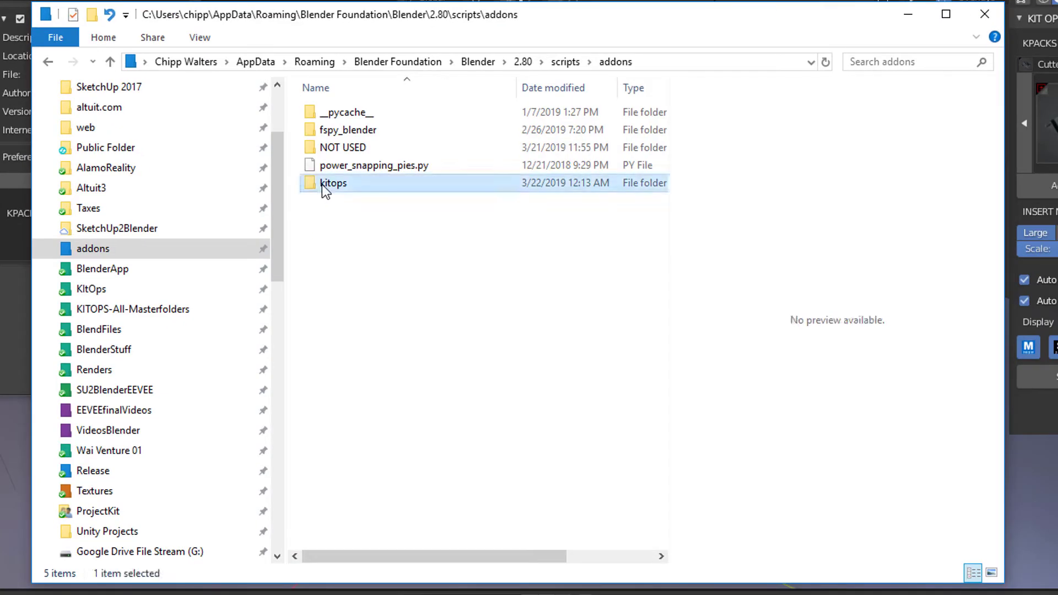
left_click(336, 165)
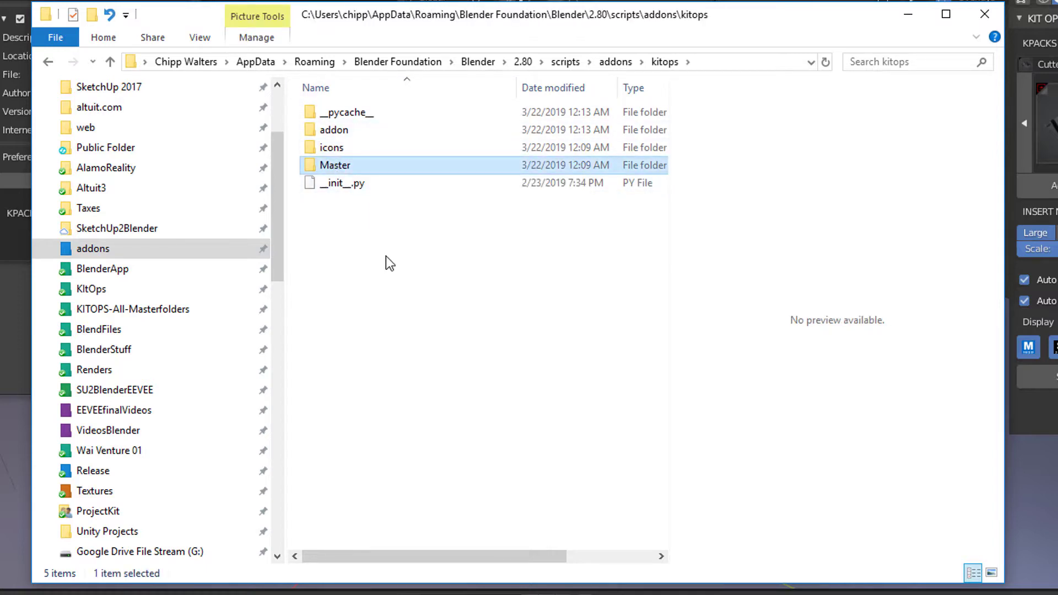
double_click(319, 170)
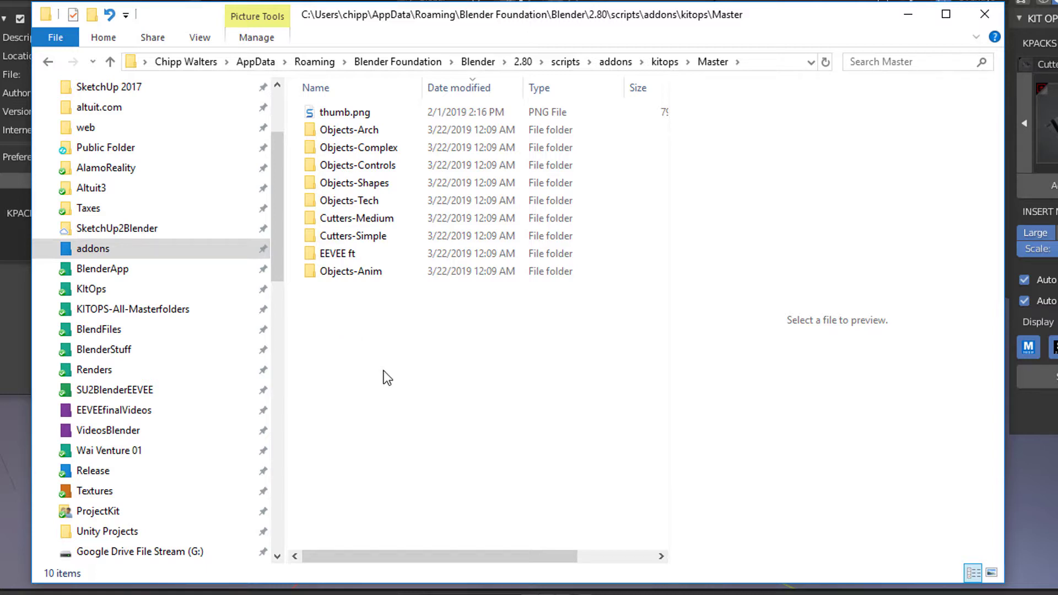
Open the Objects-Arch folder and preview the barstool, brick wall and door PNG thumbnails
key("Down")
key("Return")
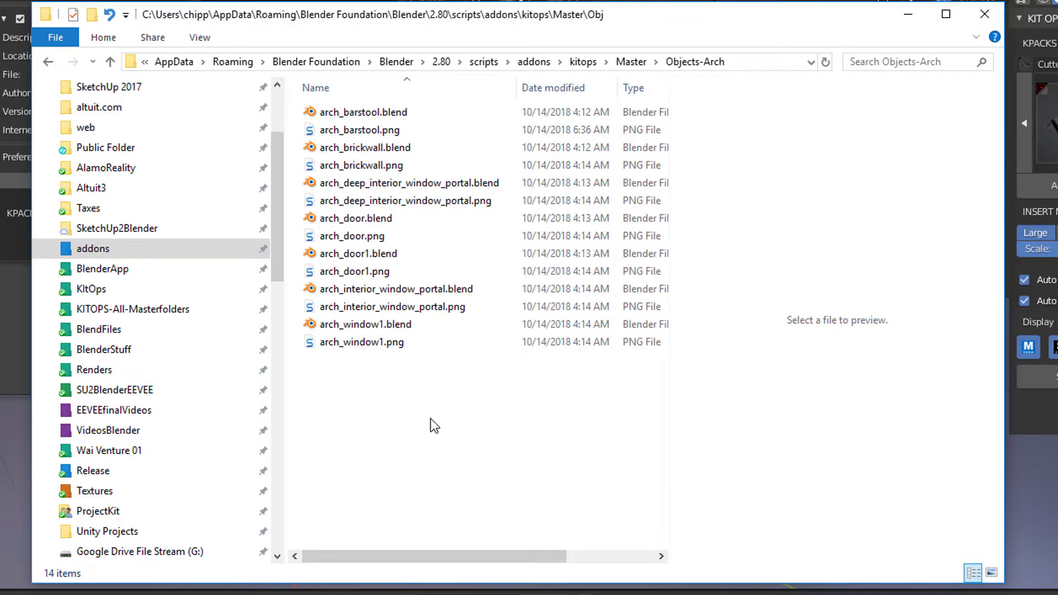
left_click(361, 130)
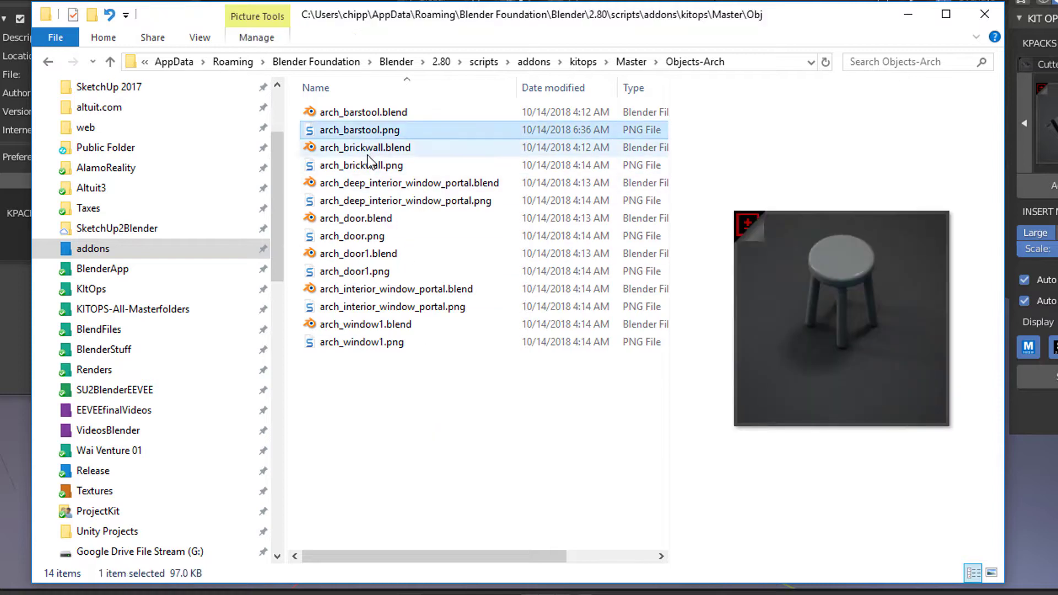
left_click(371, 167)
left_click(367, 236)
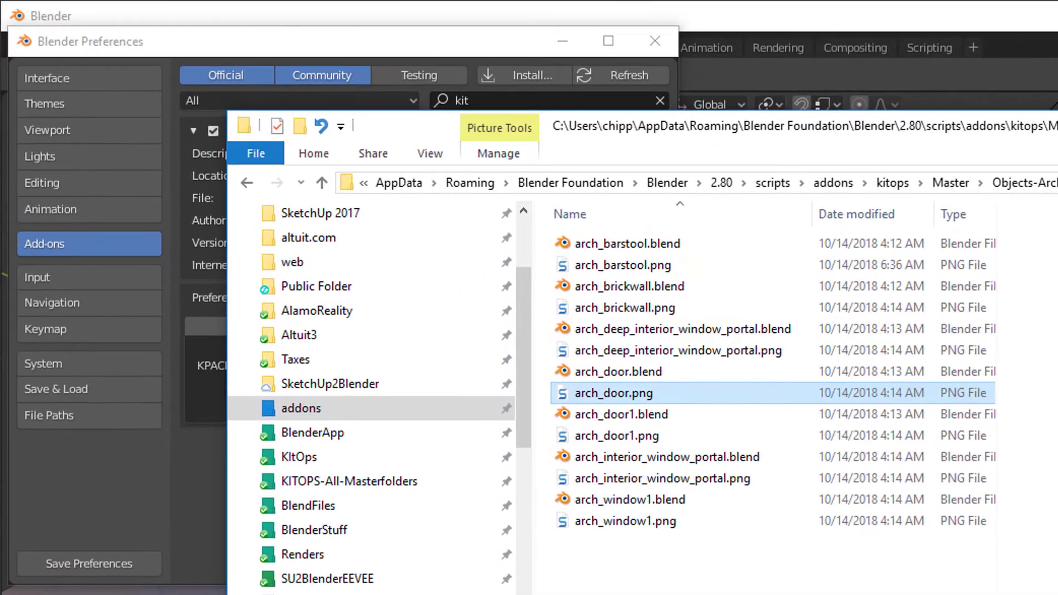
Return to the Blender preferences and save them
left_click(124, 530)
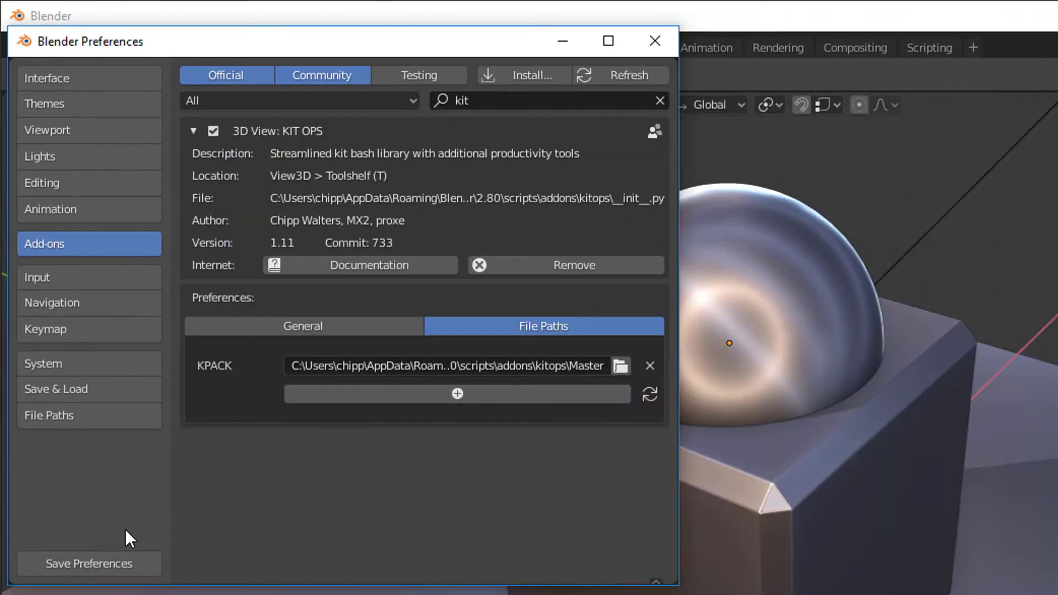
left_click(87, 567)
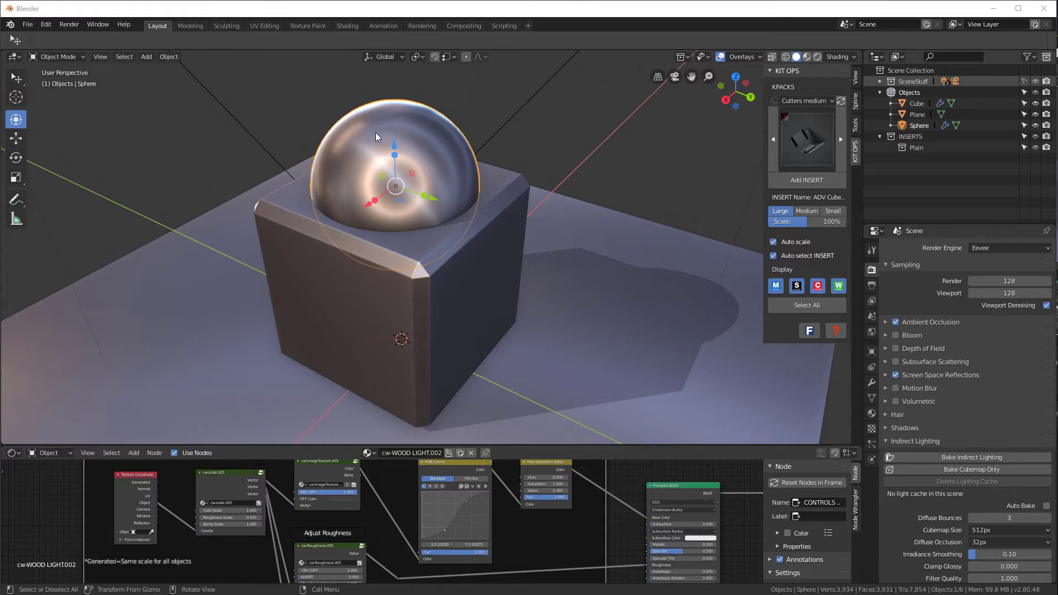
Delete the sphere sitting on top of the cube
key("Delete")
key("ctrl+z")
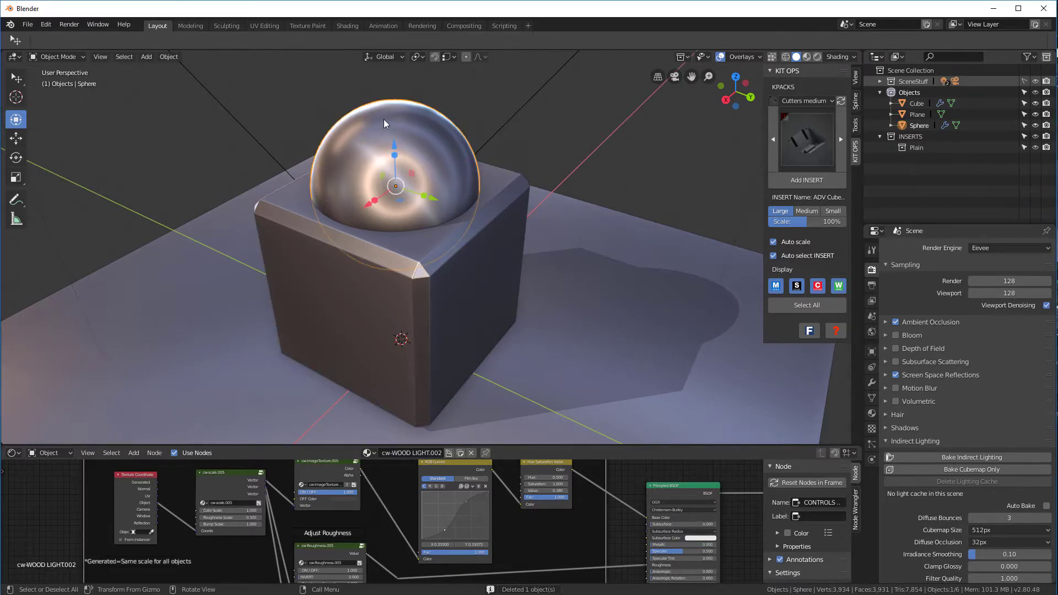
key("x")
left_click(385, 120)
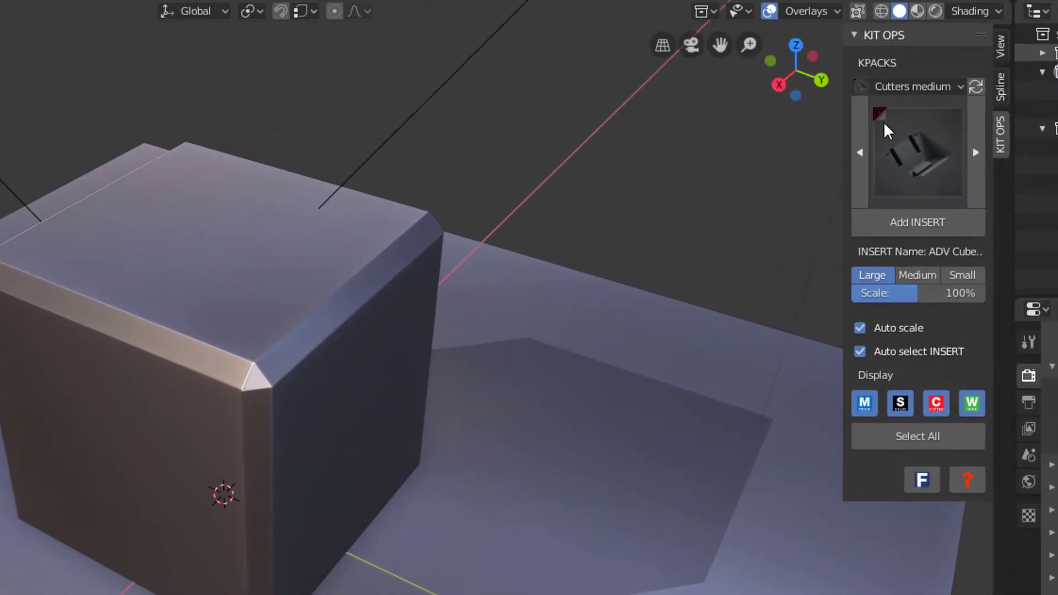
Choose the MX Trench part insert from the Cutters simple KPACK and select the cube as its target
left_click(892, 86)
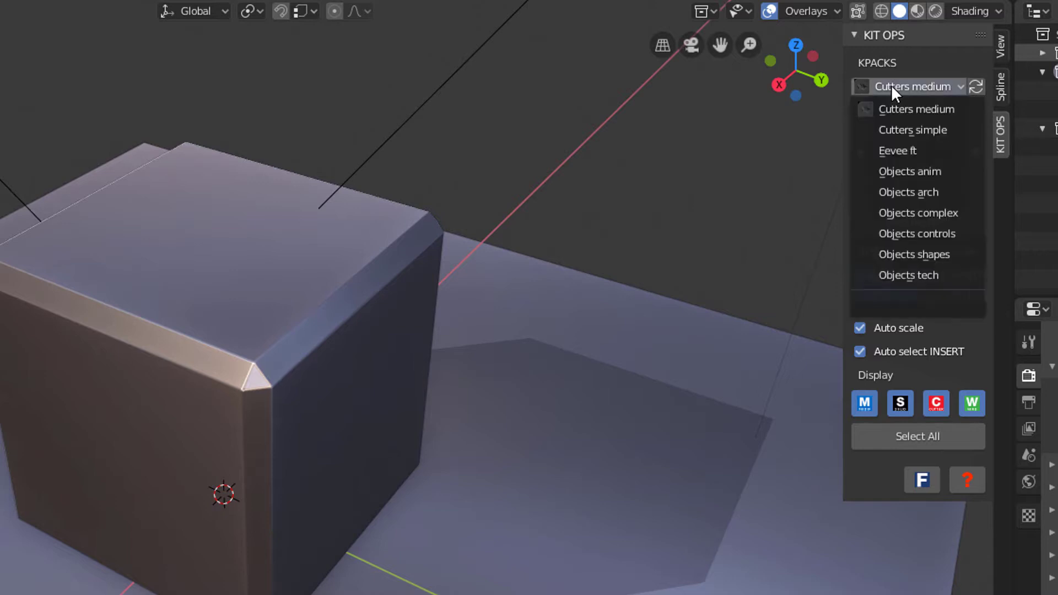
left_click(915, 86)
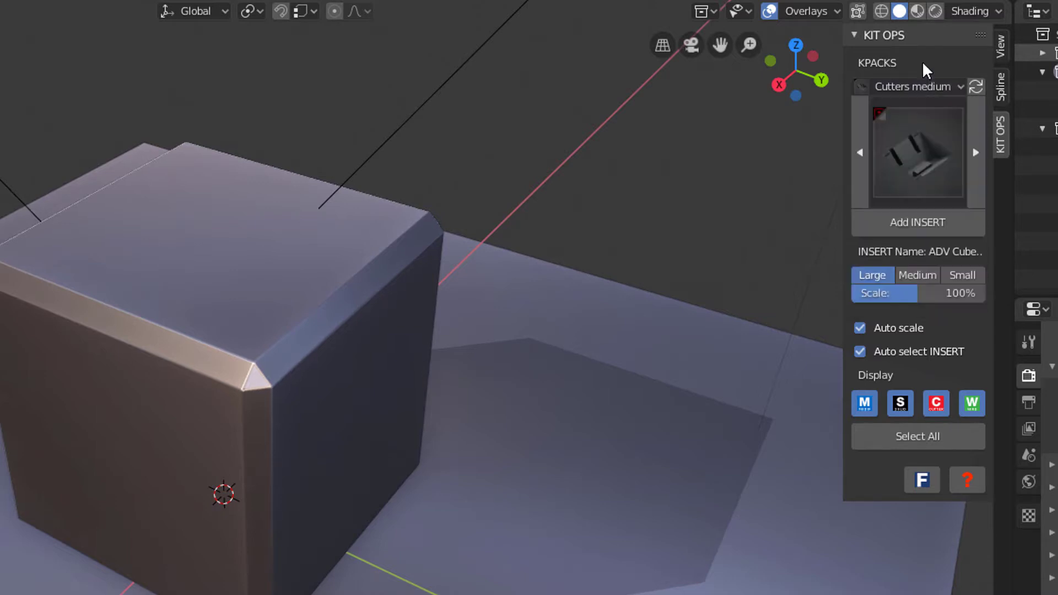
left_click(916, 154)
left_click(912, 87)
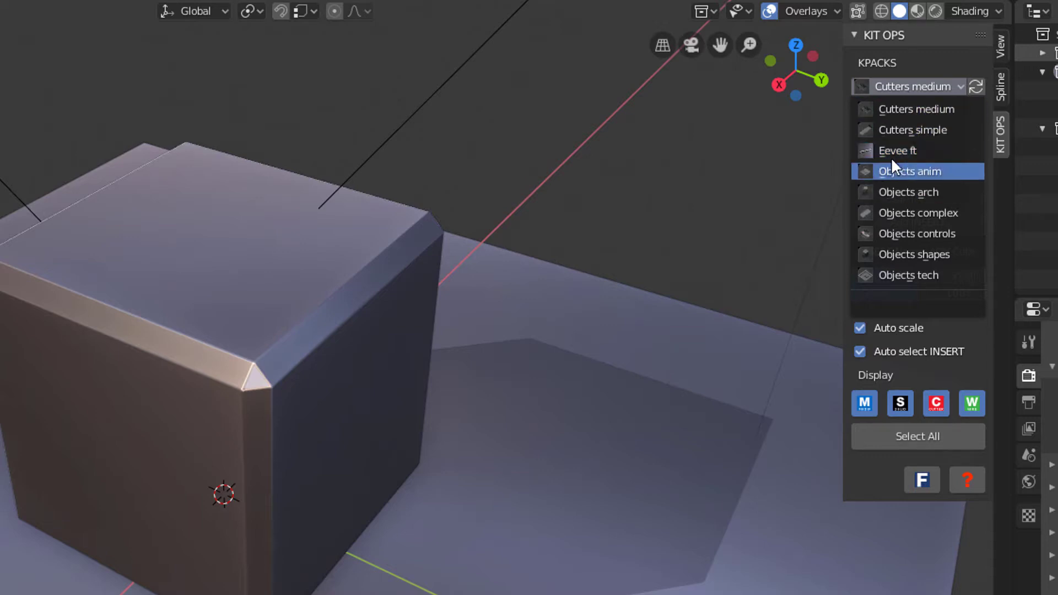
left_click(909, 130)
left_click(915, 154)
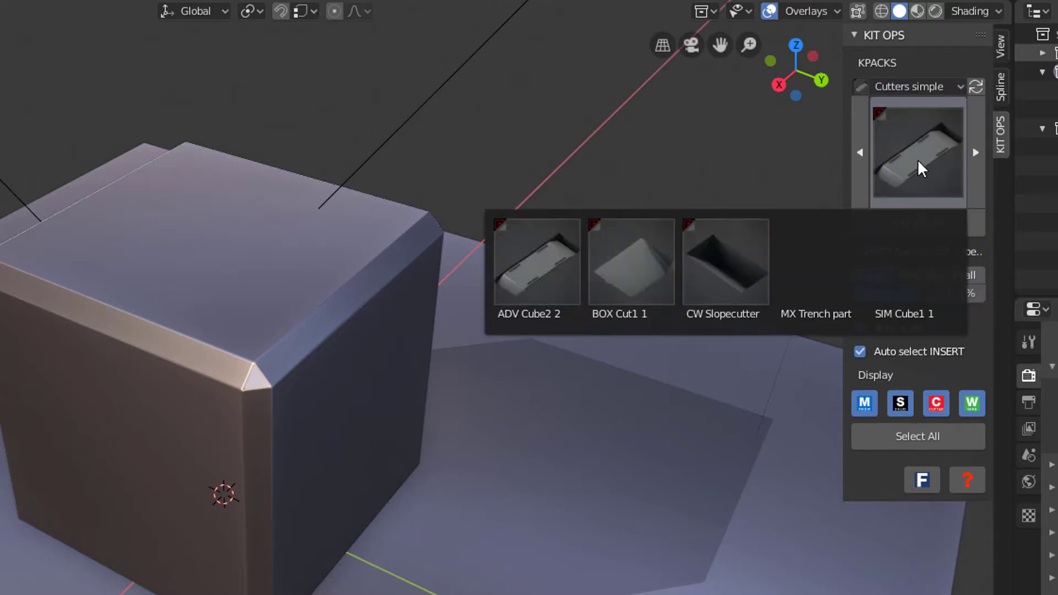
left_click(814, 271)
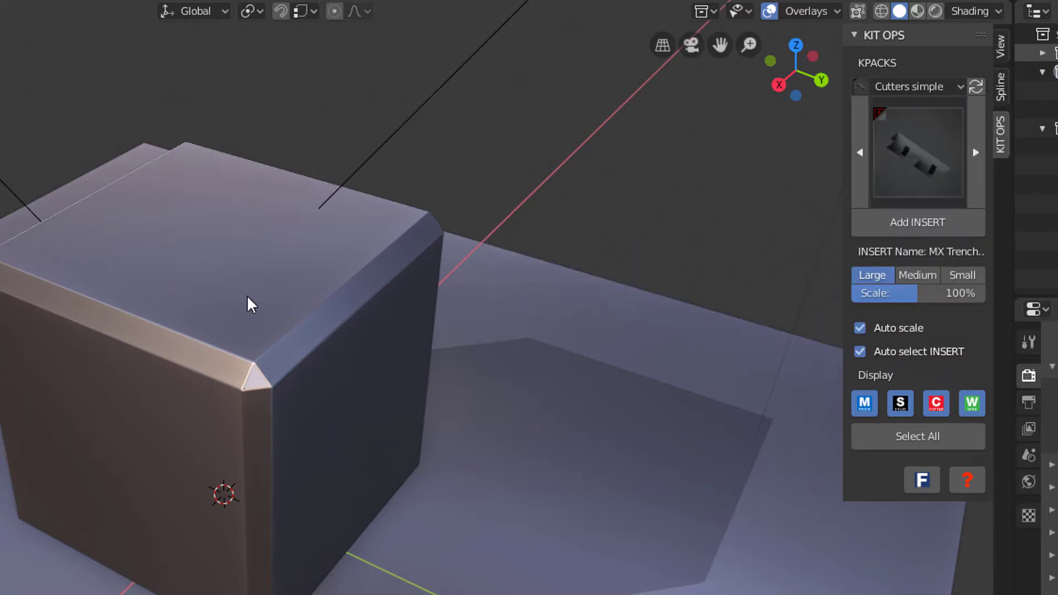
left_click(290, 262)
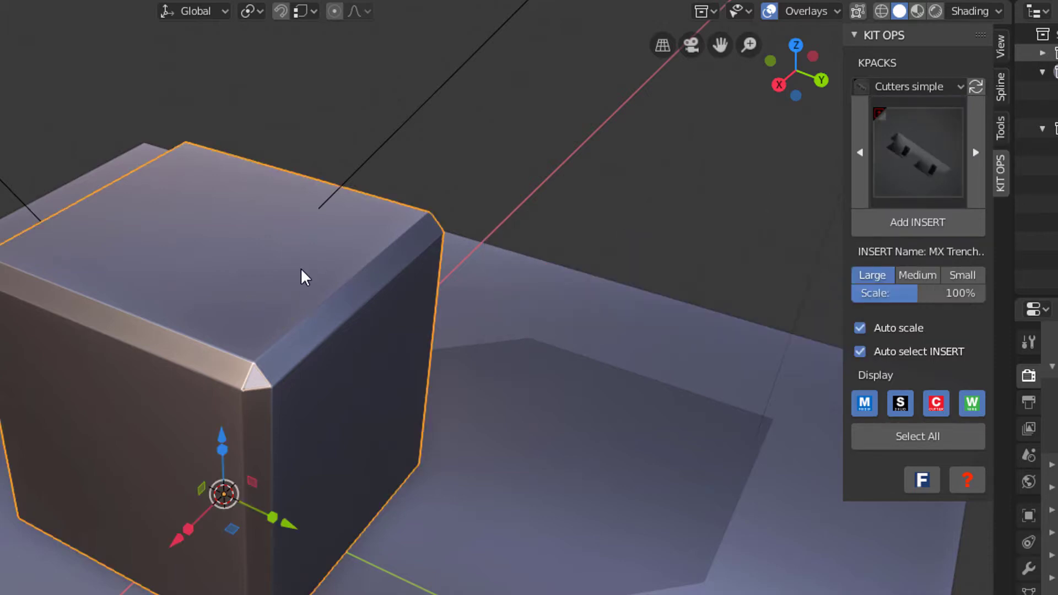
left_click(311, 296)
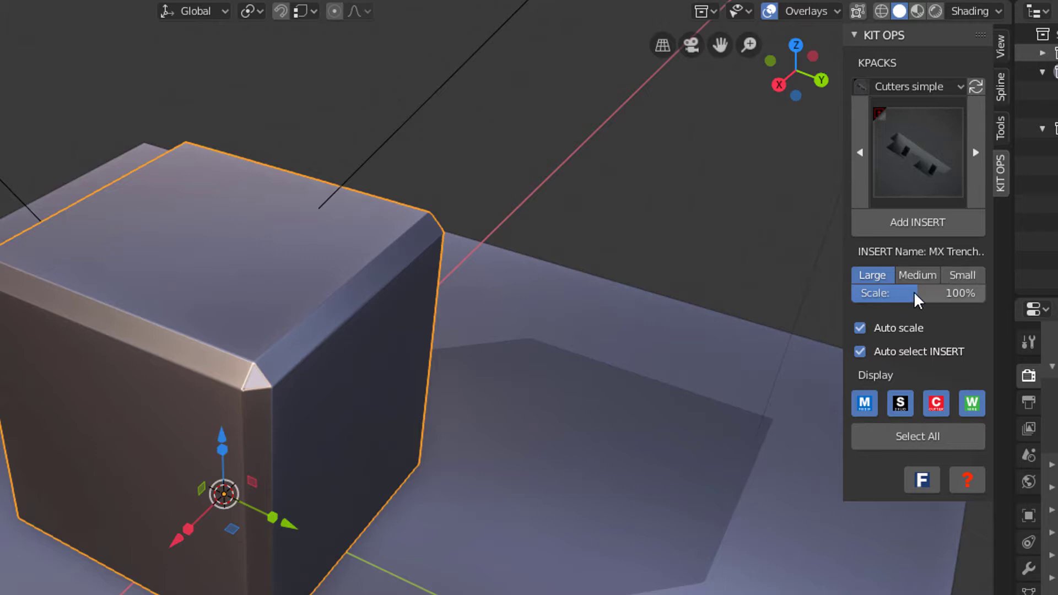
Try to set the insert scale to 100%
left_click_drag(914, 292, 939, 296)
left_click(939, 297)
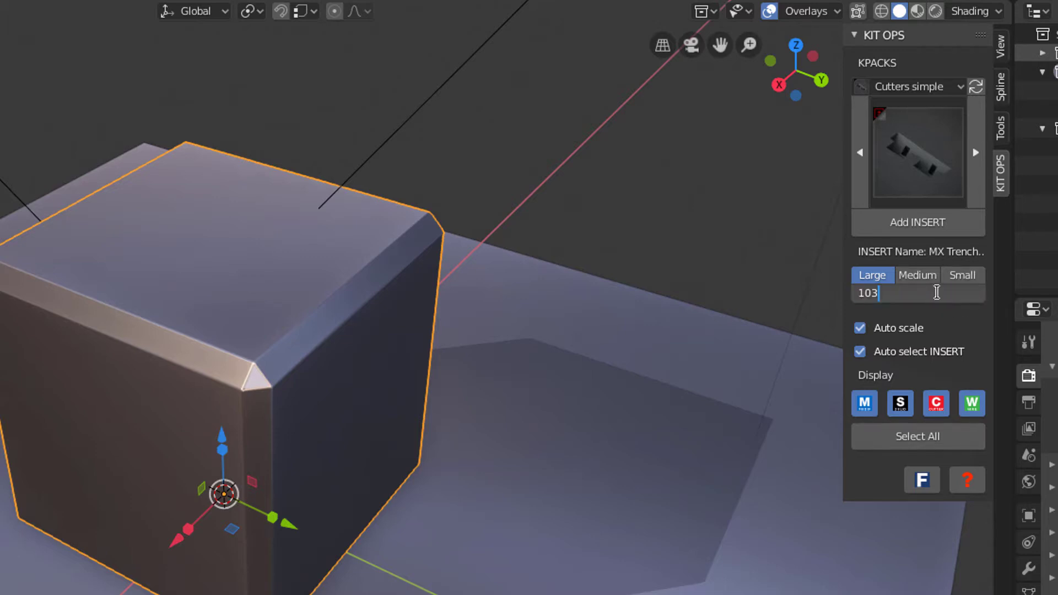
type("100")
key("Return")
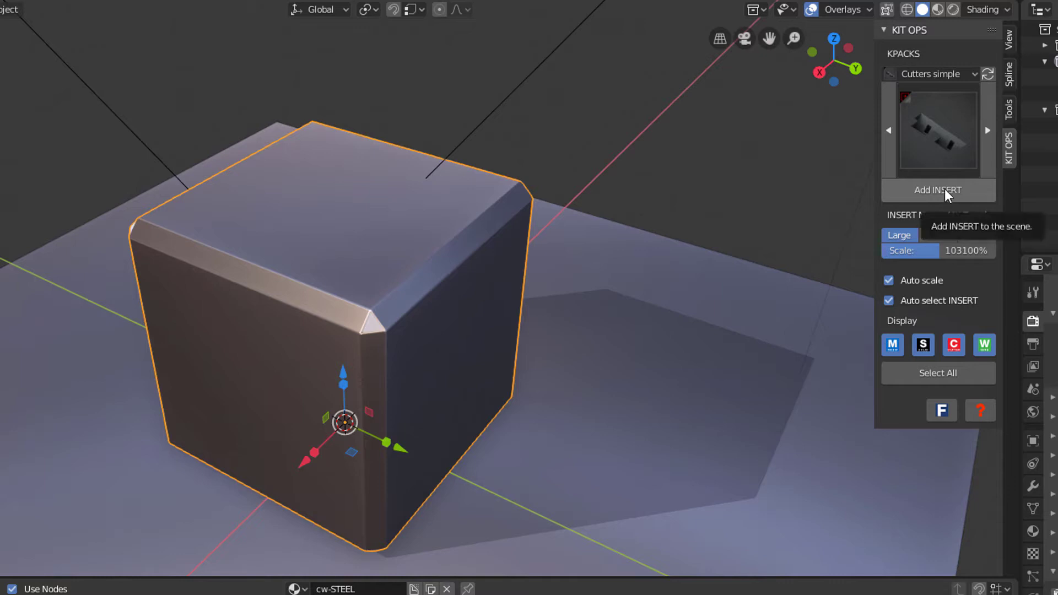
Add the MX Trench insert at Medium scale and place it on the cube's top face
left_click(932, 235)
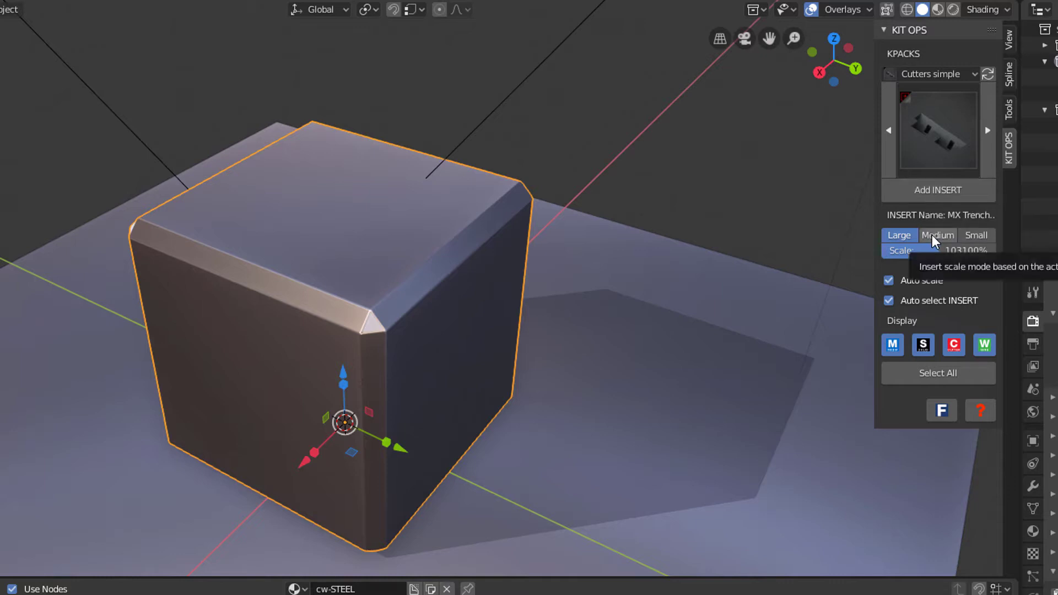
left_click(937, 191)
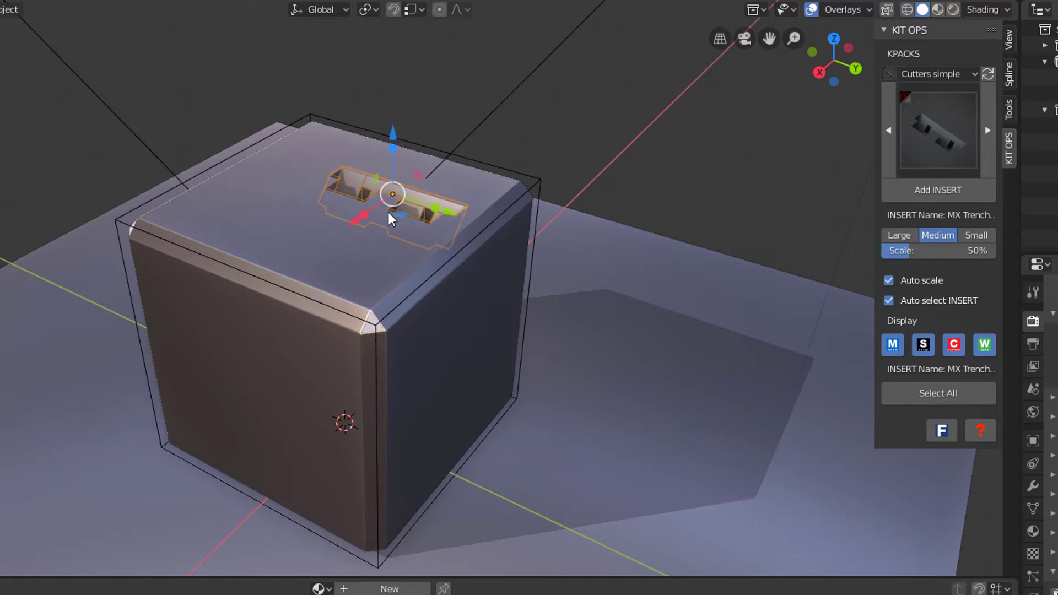
left_click(385, 221)
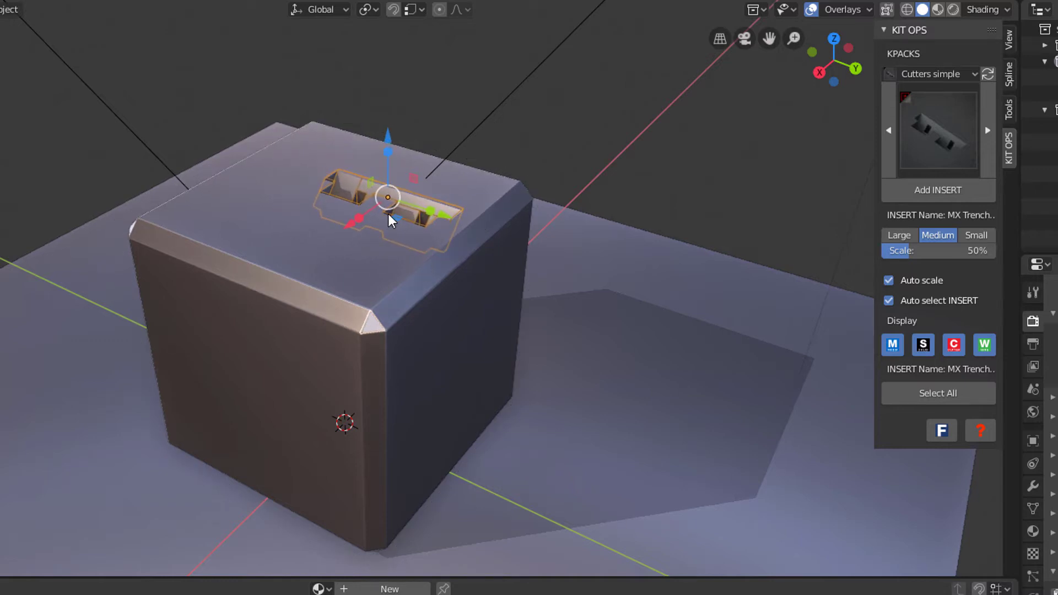
Set the trench insert's Y location to 0 m and show the KIT OPS settings again
left_click(1010, 41)
left_click(937, 85)
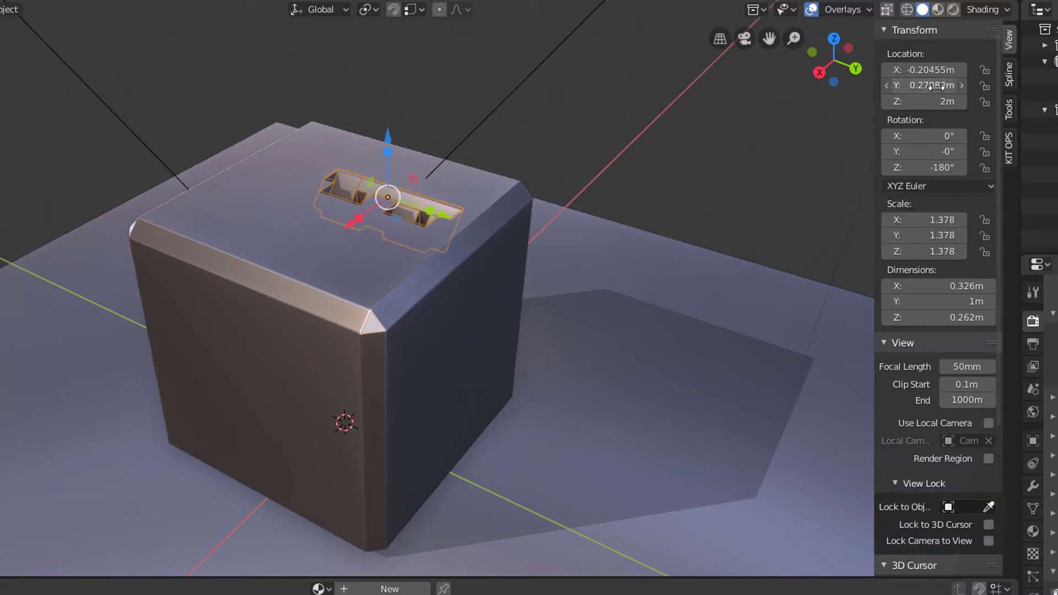
type("0")
key("Return")
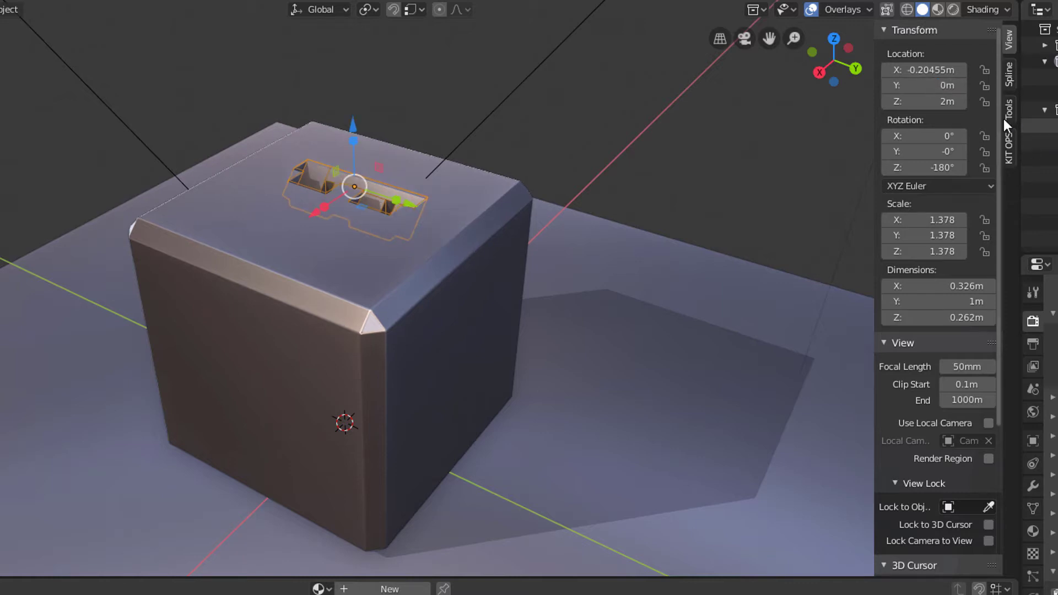
left_click(1009, 146)
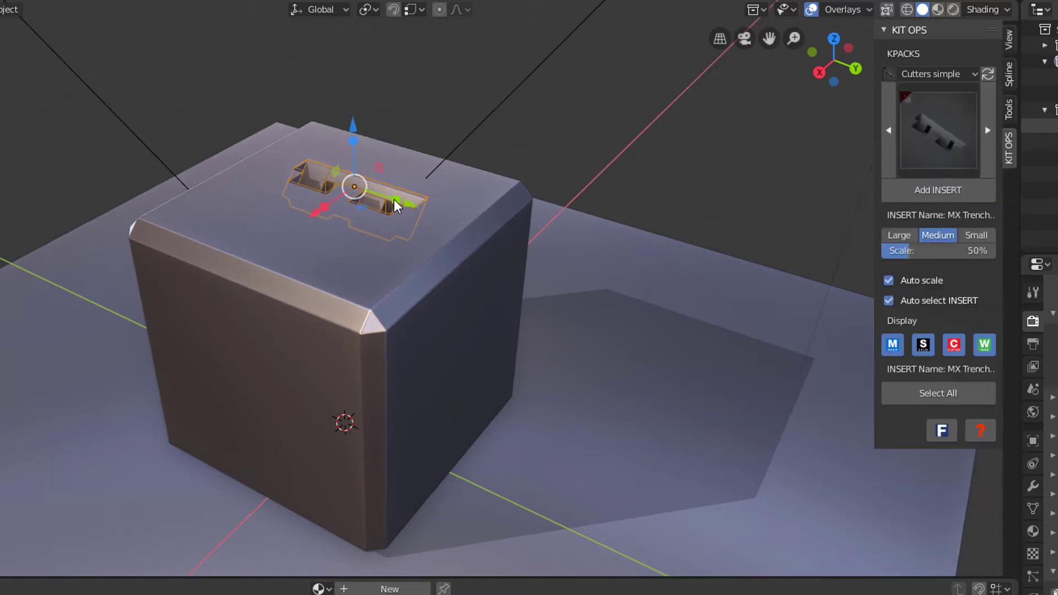
Scale up the trench insert until its cut runs past both sides of the cube's top face, and deselect everything
key("s")
left_click(416, 204)
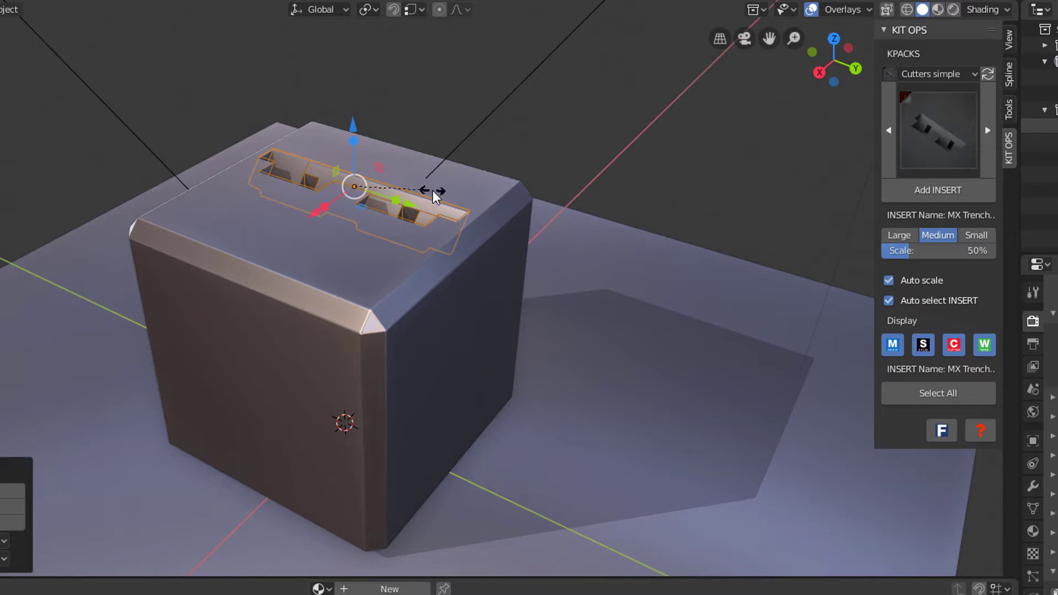
key("s")
left_click(461, 154)
middle_click_drag(461, 154, 529, 149)
key("alt+a")
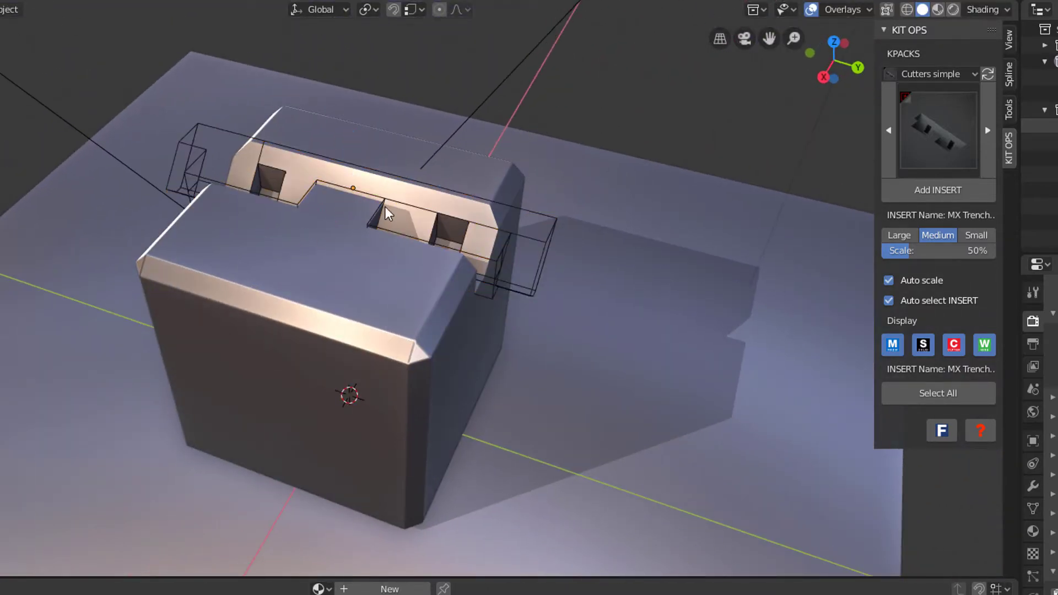
Select the cube and hide the viewport overlays to view the trench cut cleanly
middle_click_drag(385, 207, 397, 231)
left_click(519, 184)
left_click(812, 9)
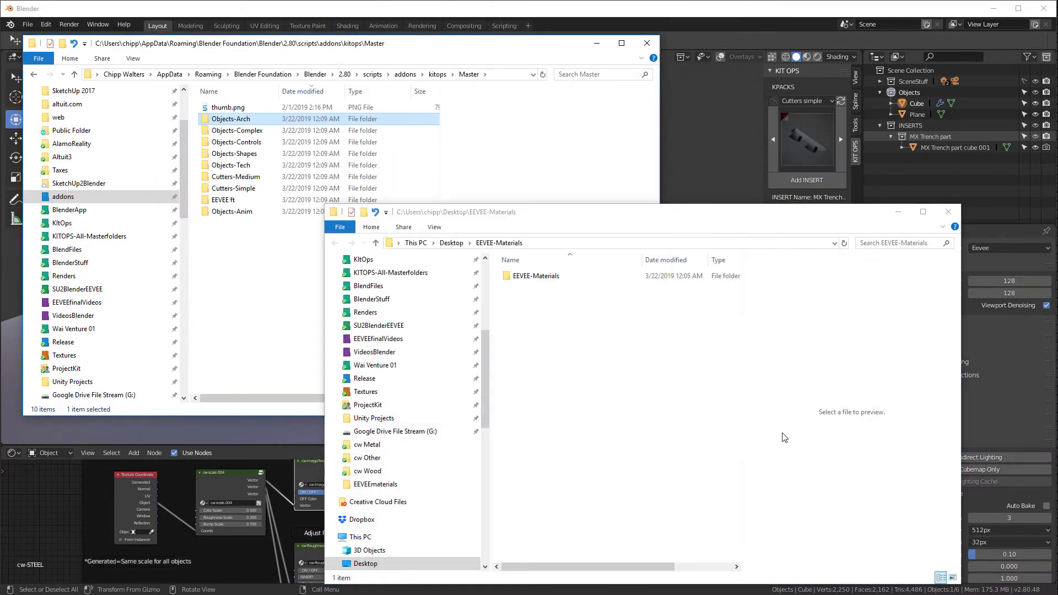
In File Explorer, open the nested EEVEE-Materials folder, examine its material subfolders, and return to Blender
left_click(552, 276)
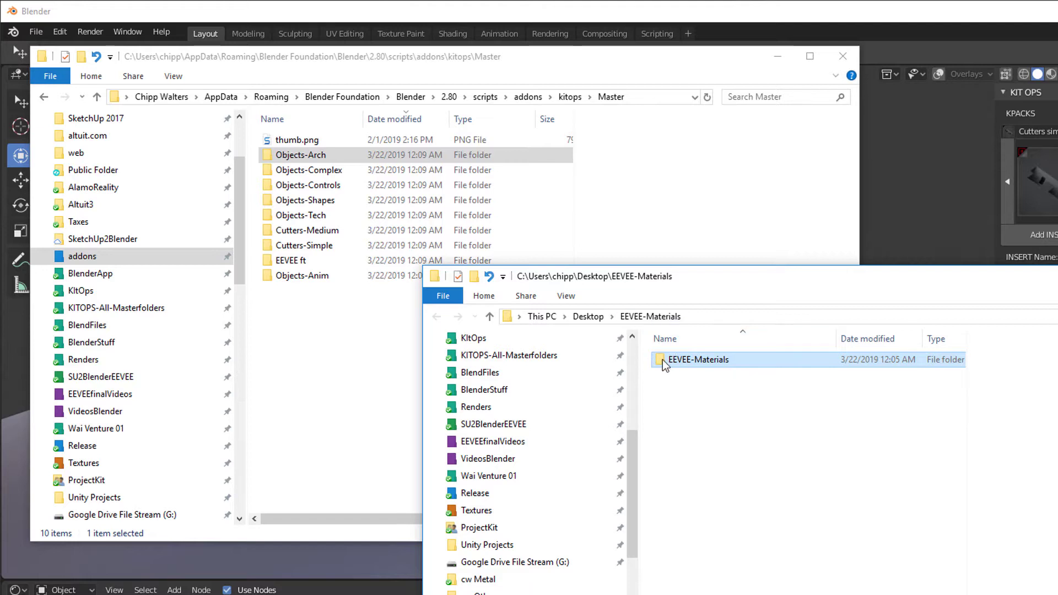
double_click(664, 362)
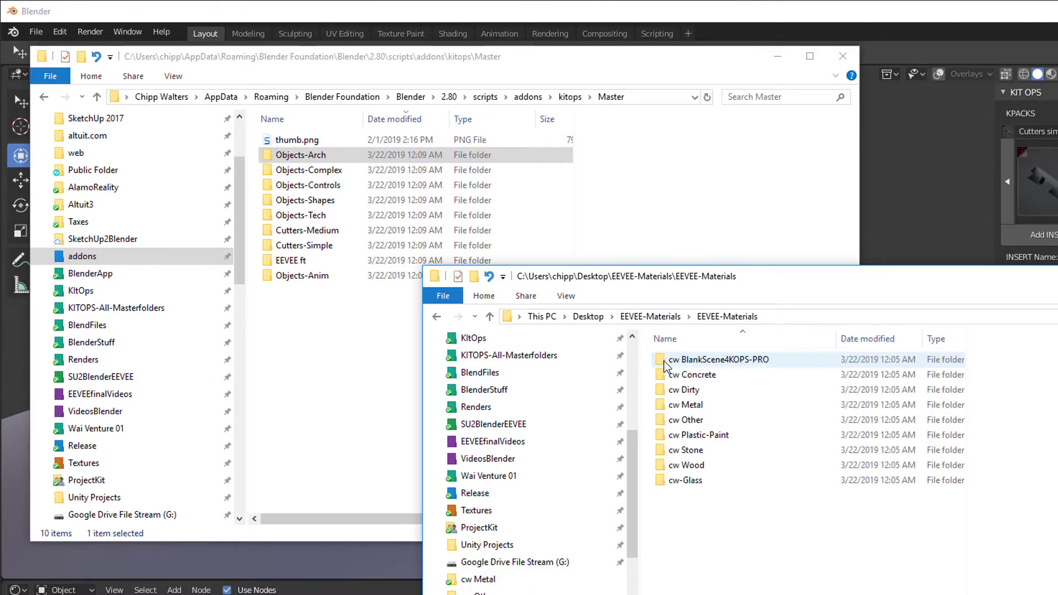
left_click_drag(735, 553, 670, 363)
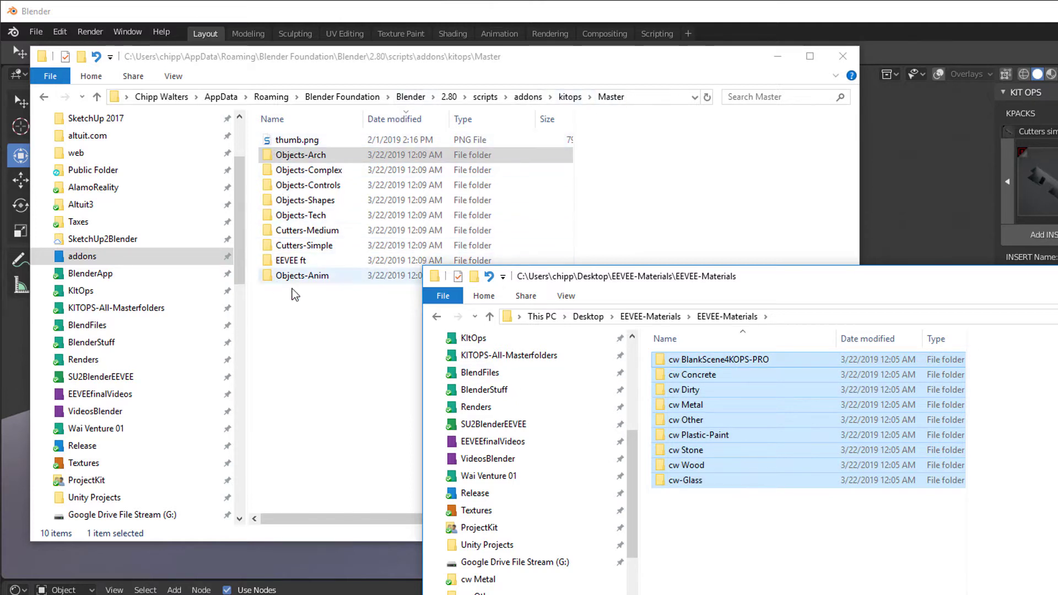
left_click(799, 529)
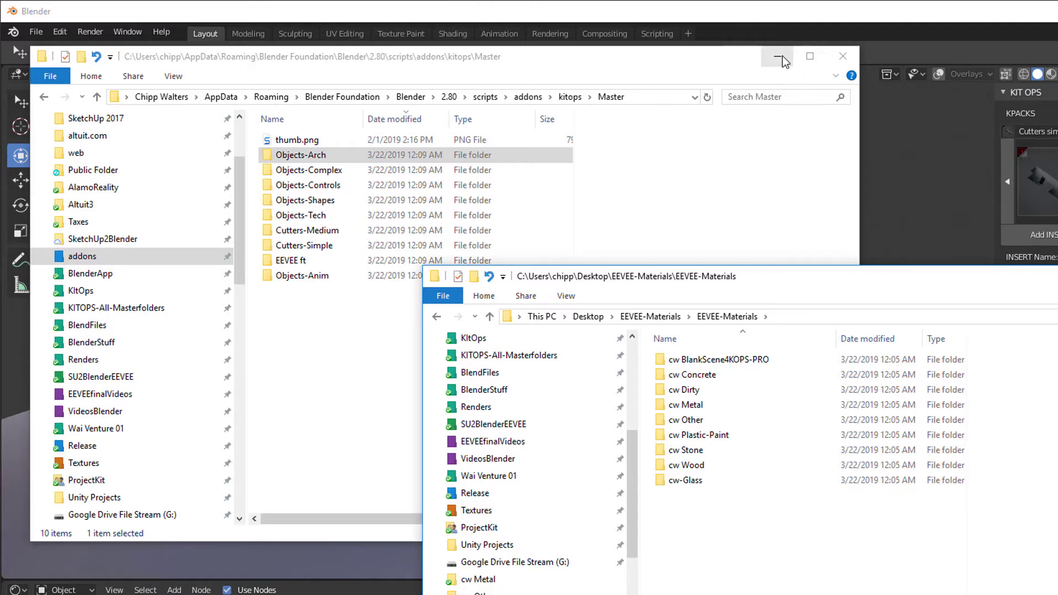
left_click(740, 4)
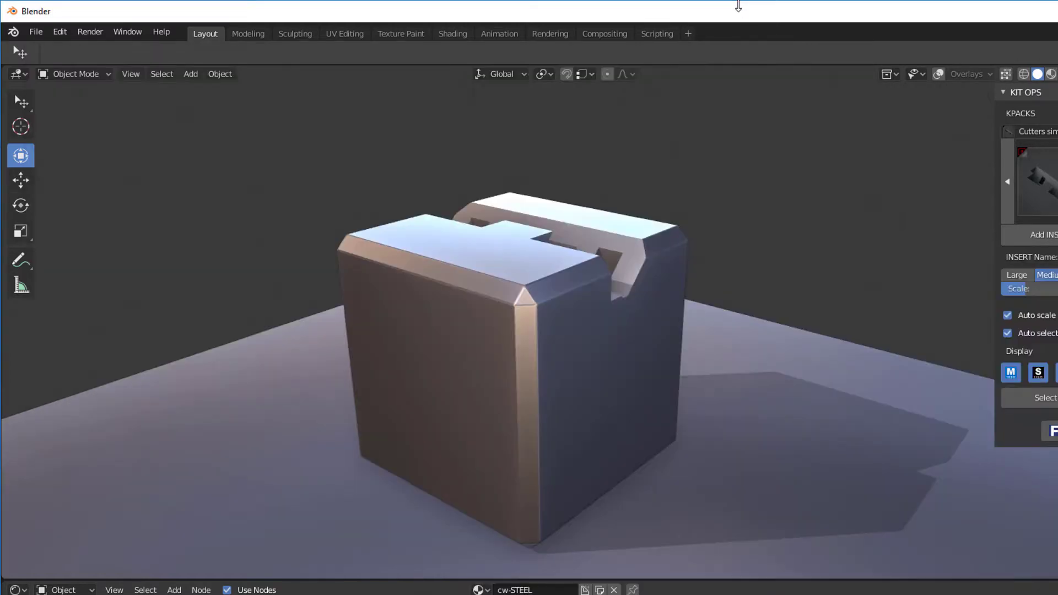
Open the KIT OPS file path settings in the add-on preferences and add an empty path entry
left_click(58, 32)
left_click(94, 201)
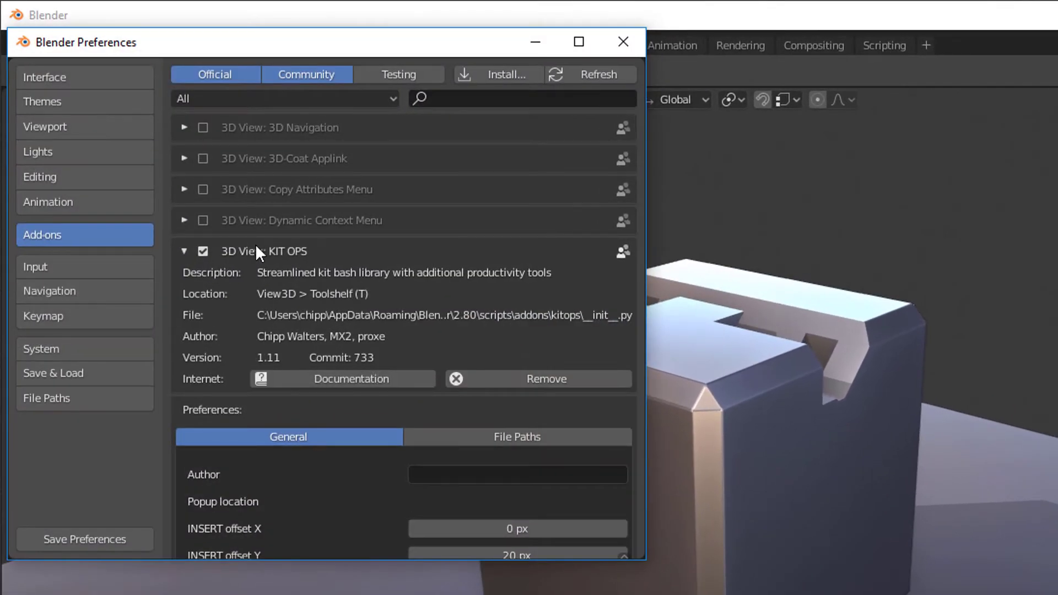
left_click(513, 439)
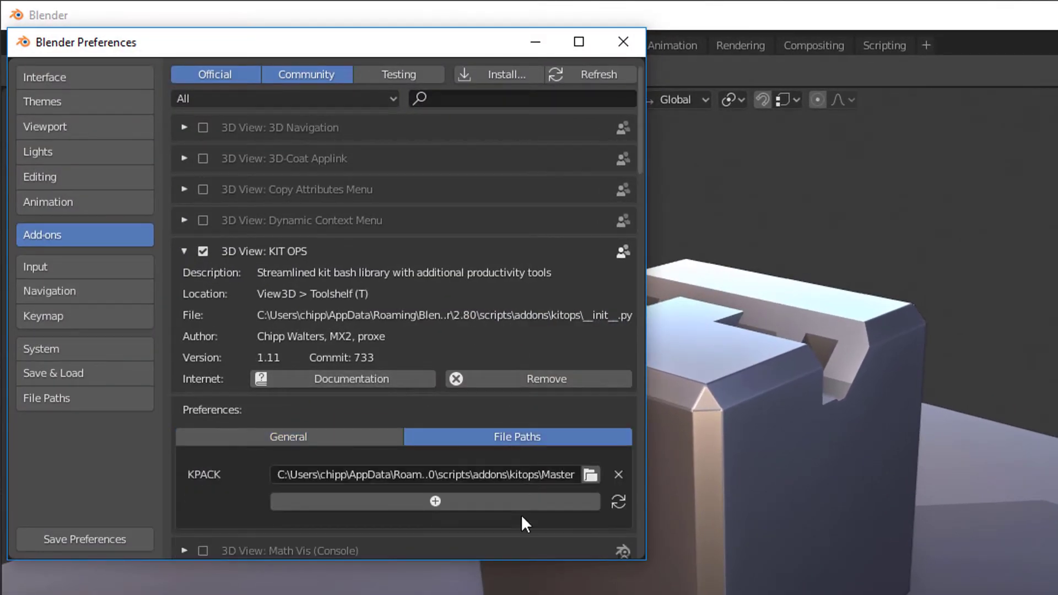
left_click(435, 501)
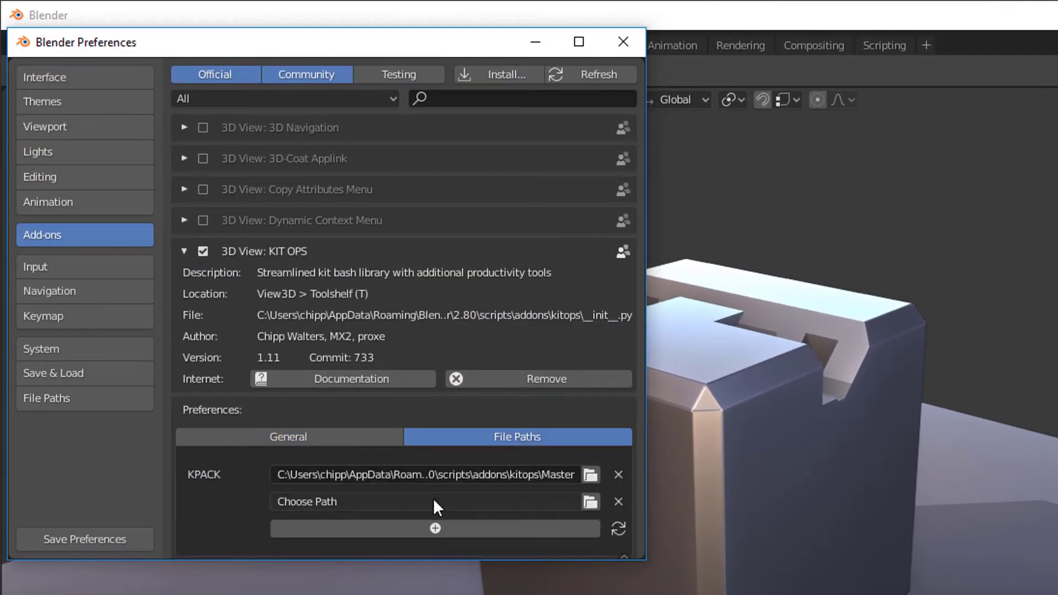
Set the new KIT OPS path to the inner EEVEE-Materials folder on the Desktop, save the preferences and close them
left_click(587, 499)
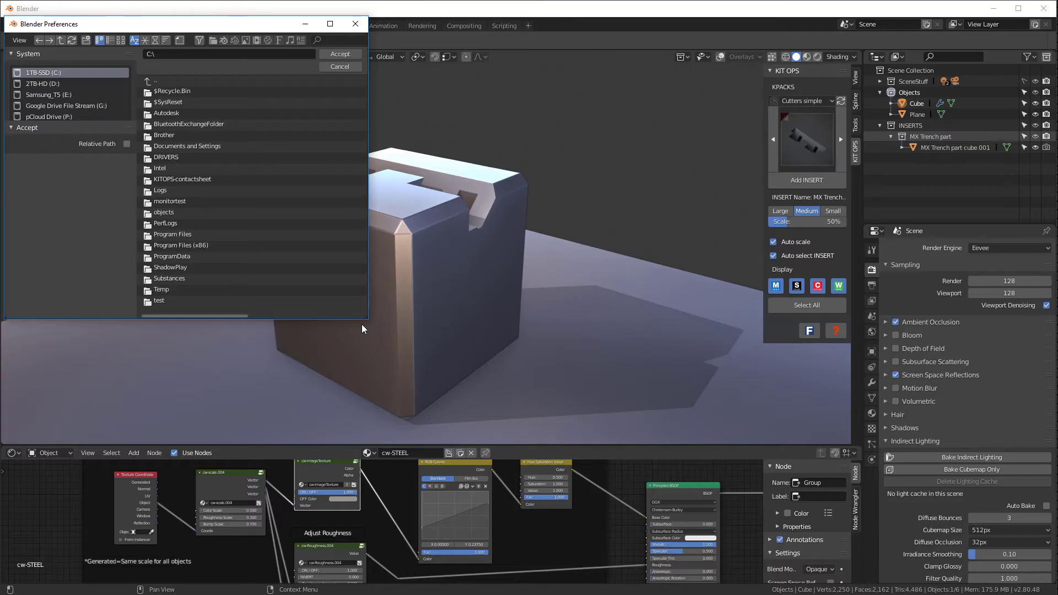
left_click(34, 183)
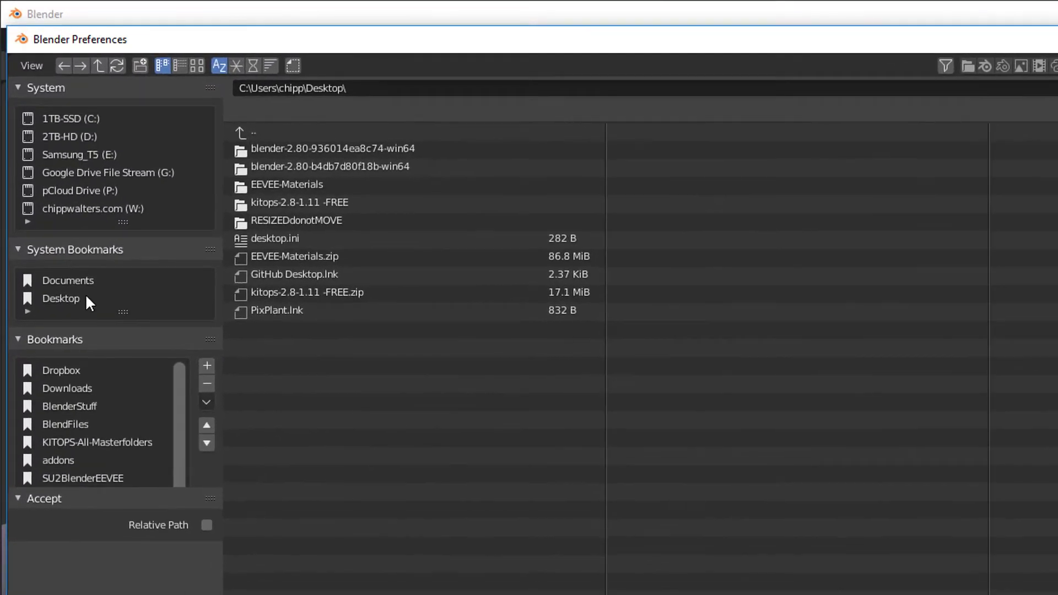
double_click(172, 114)
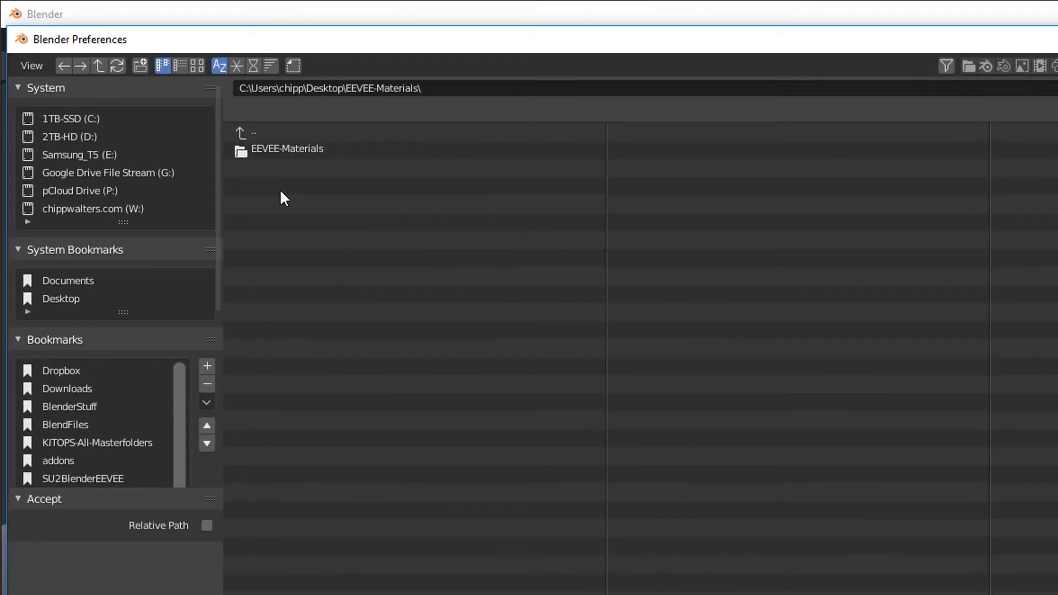
double_click(267, 148)
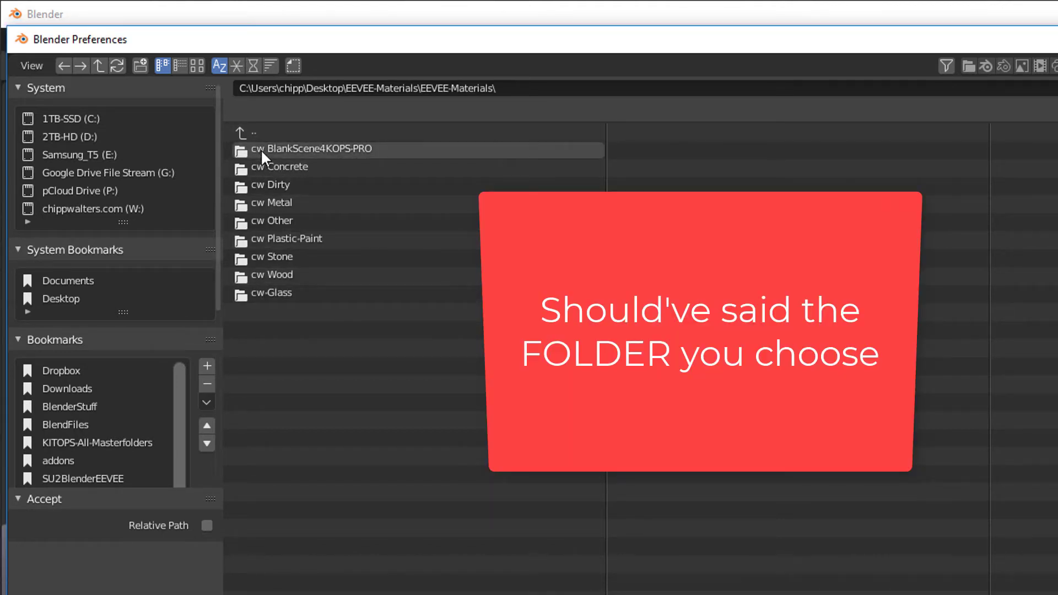
left_click(240, 128)
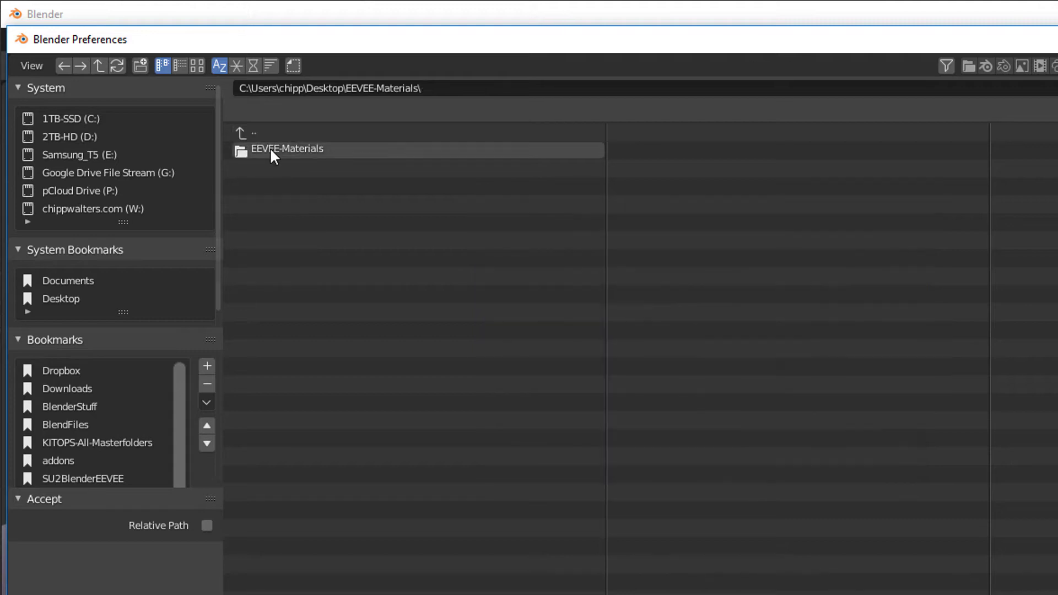
left_click(270, 147)
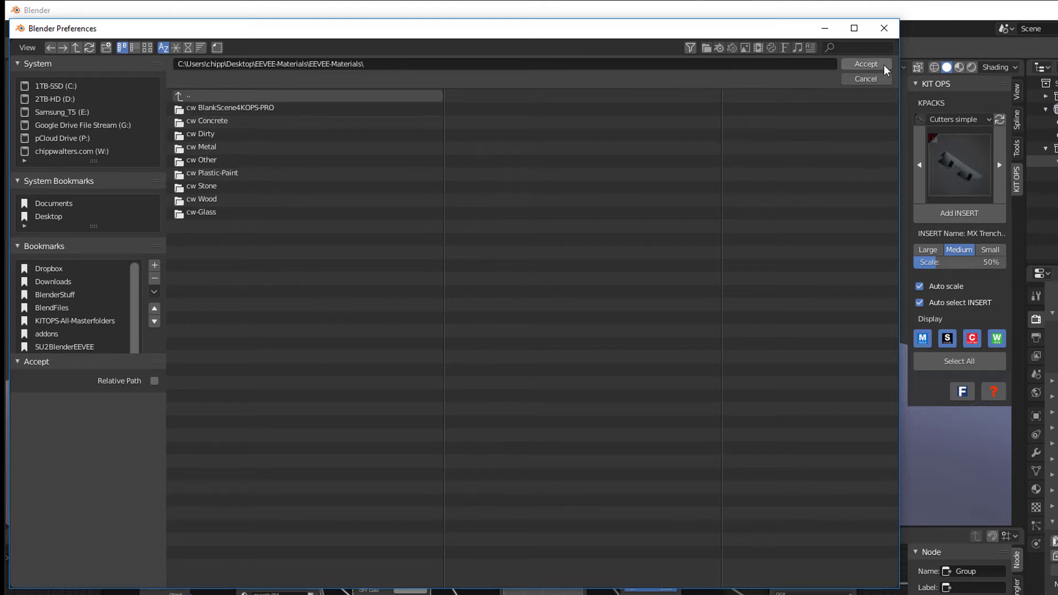
left_click(866, 65)
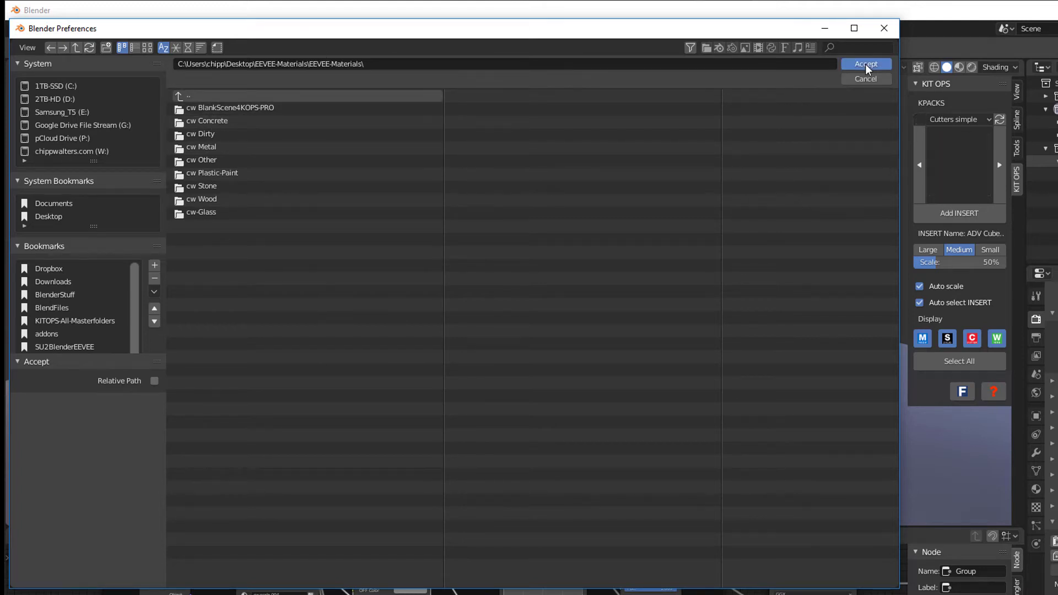
left_click(61, 575)
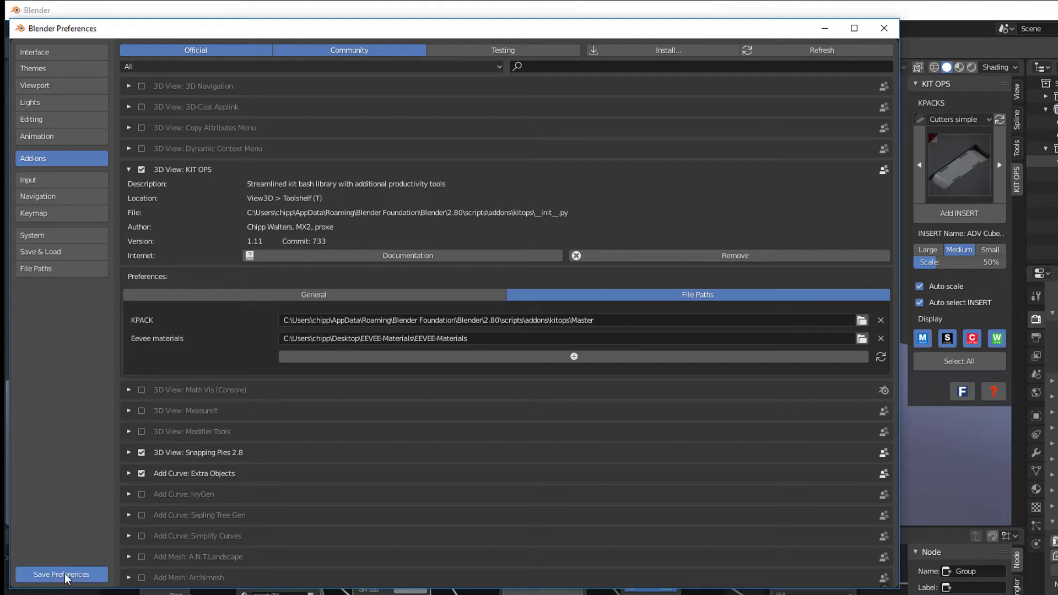
left_click(884, 28)
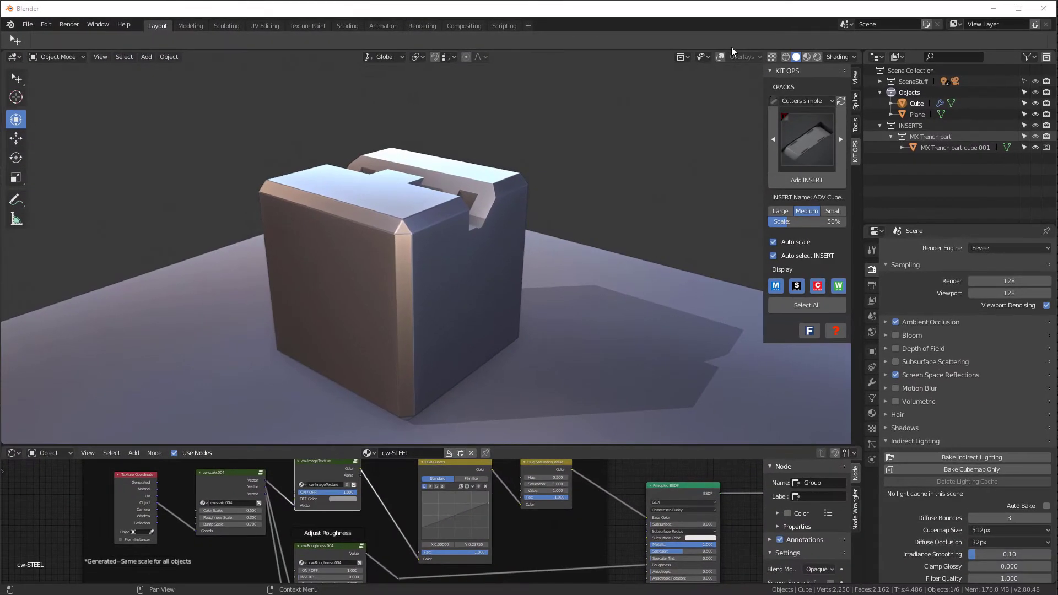
Browse the new material KPACKS and choose the Paint matte insert from CW Plastic paint
left_click(802, 100)
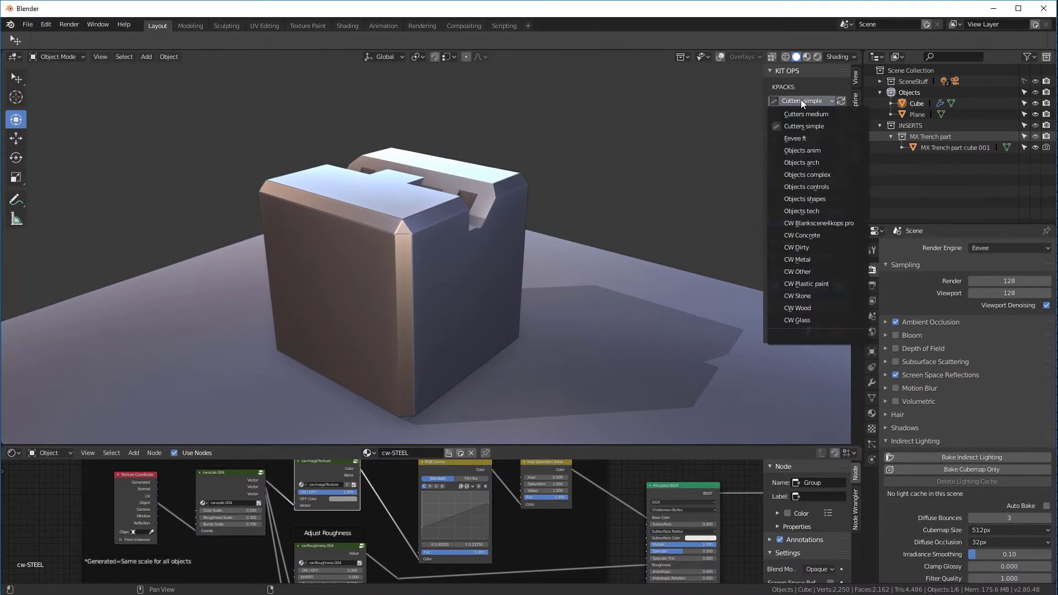
left_click(795, 259)
left_click(809, 144)
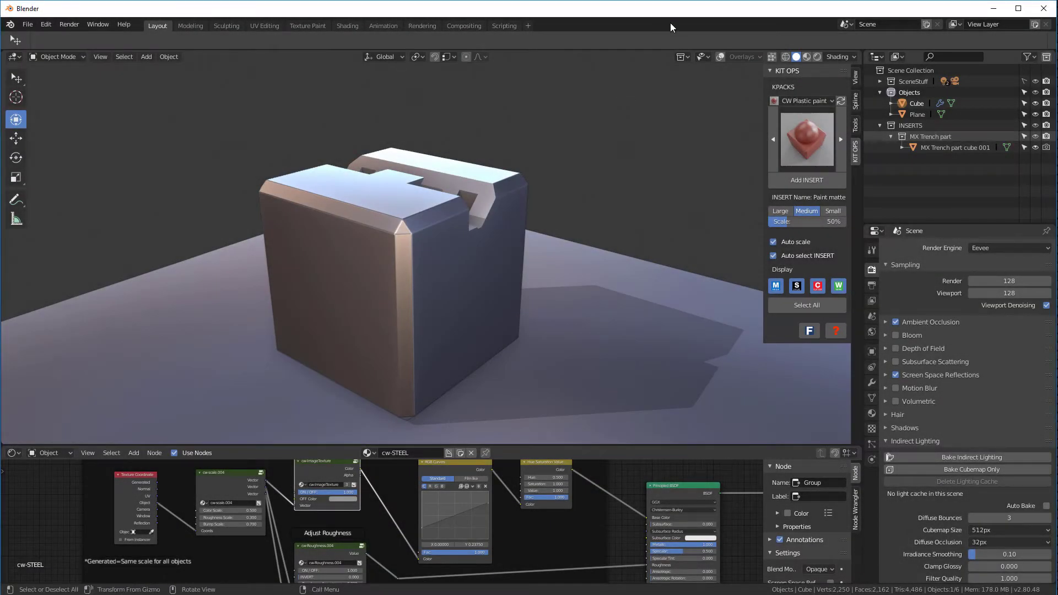
Show the overlays again and switch the viewport to rendered shading with the cube selected
left_click(720, 57)
key("z")
left_click(426, 227)
middle_click_drag(426, 227, 497, 216)
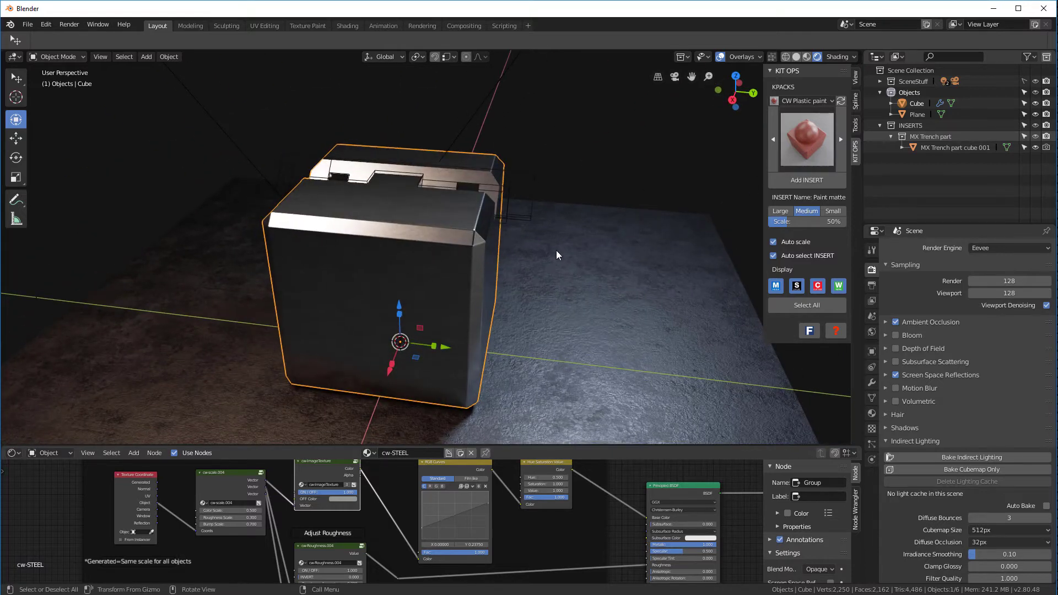
Add the Paint matte insert at Small size and 10% scale, placing it on the ground plane beside the cube
left_click(596, 284)
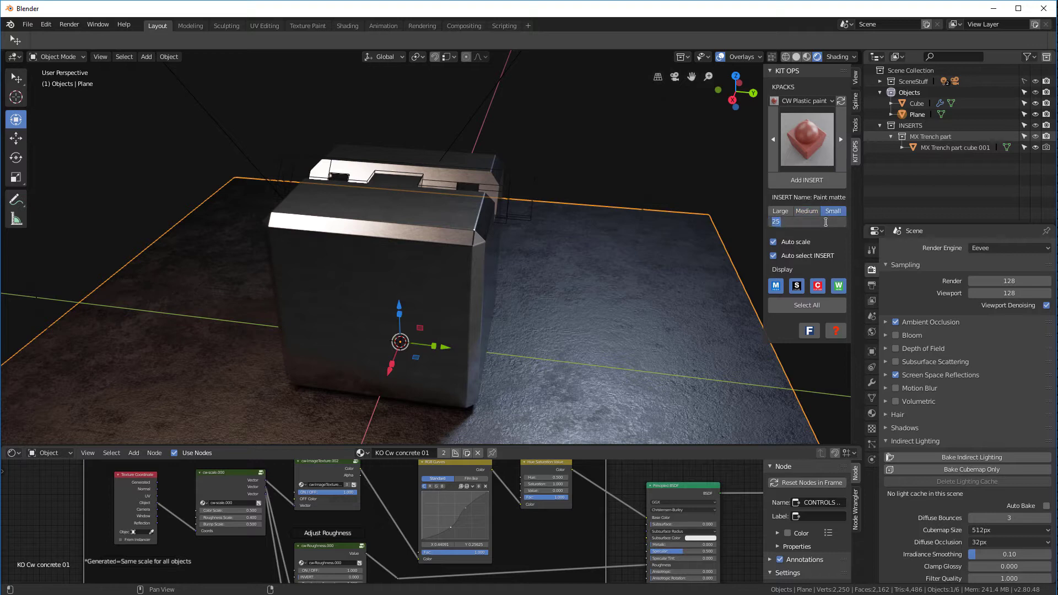
type("10")
key("Return")
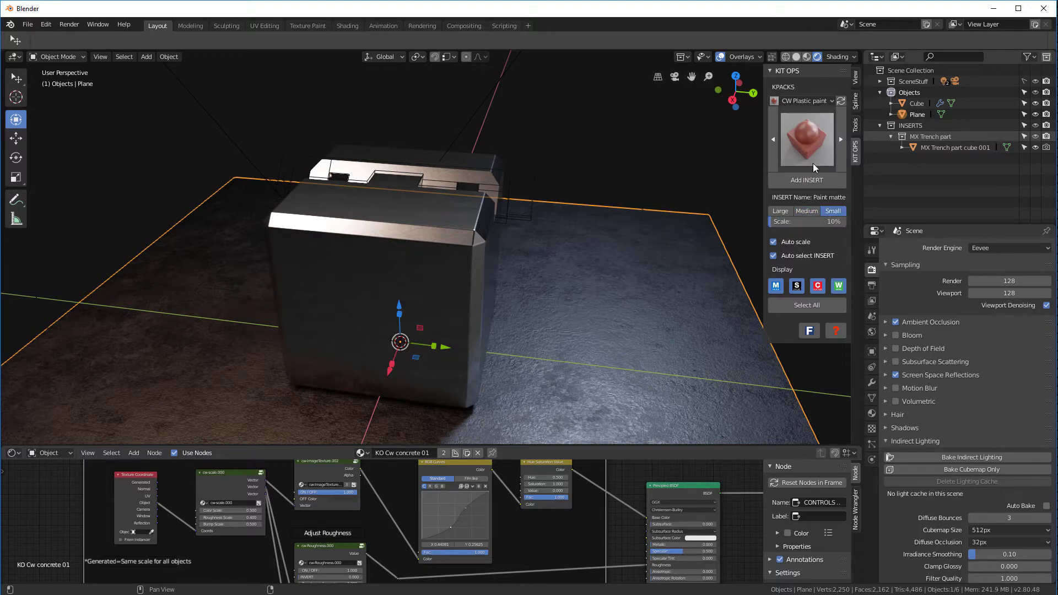
left_click(814, 182)
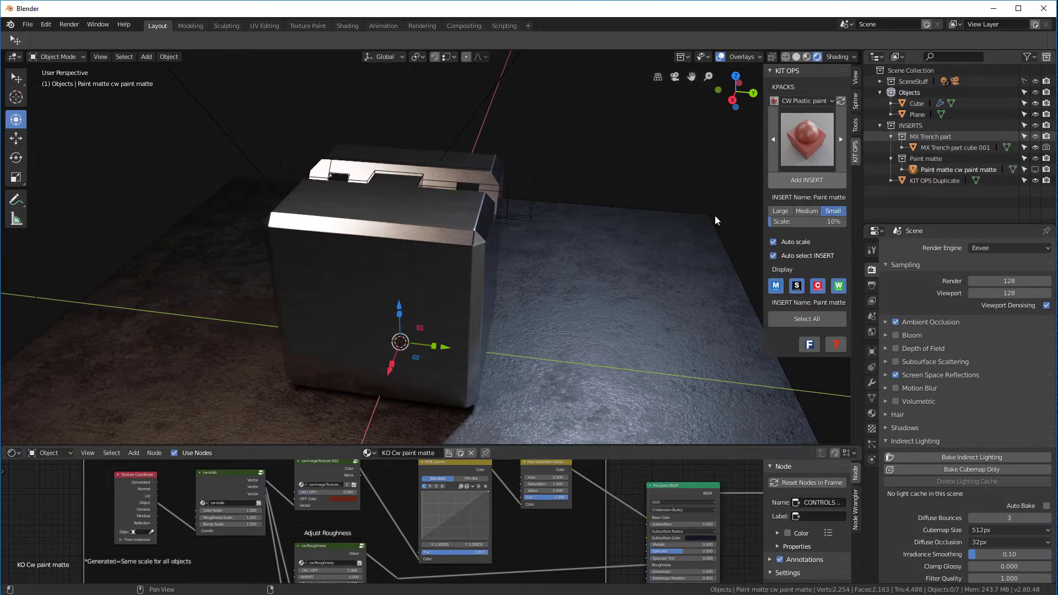
left_click(634, 278)
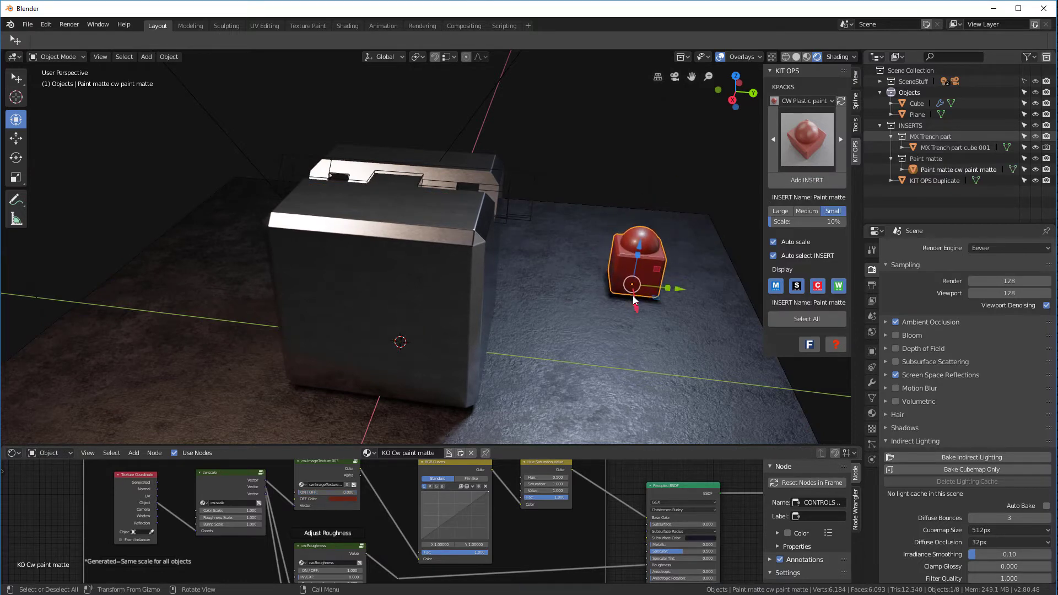
Copy the KO Cw paint matte material from the small insert to the cube
scroll(597, 298, "up", 5)
middle_click_drag(598, 298, 403, 230)
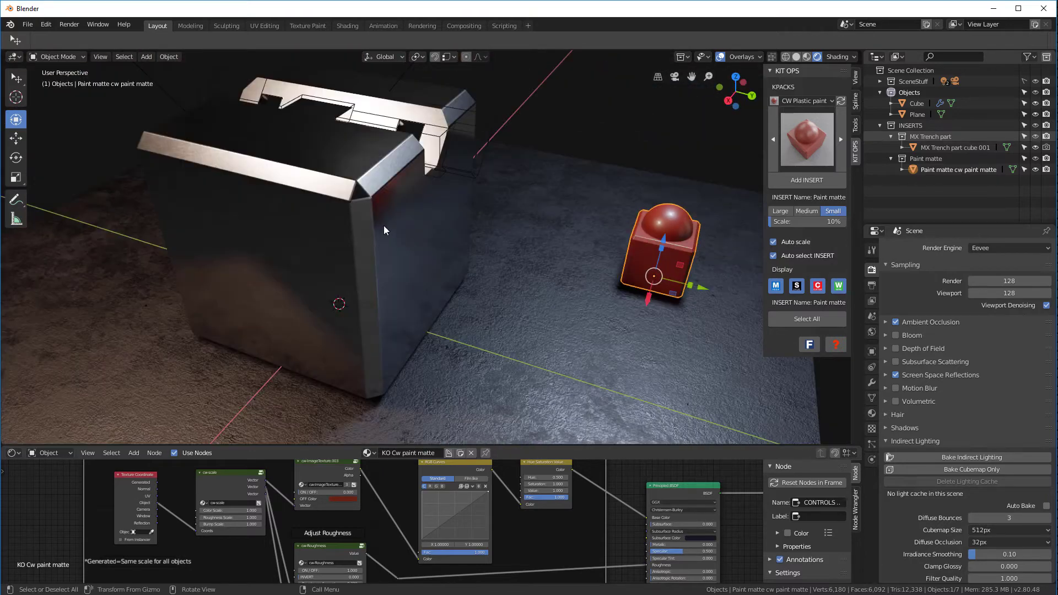
left_click(432, 233)
left_click(664, 250, "shift")
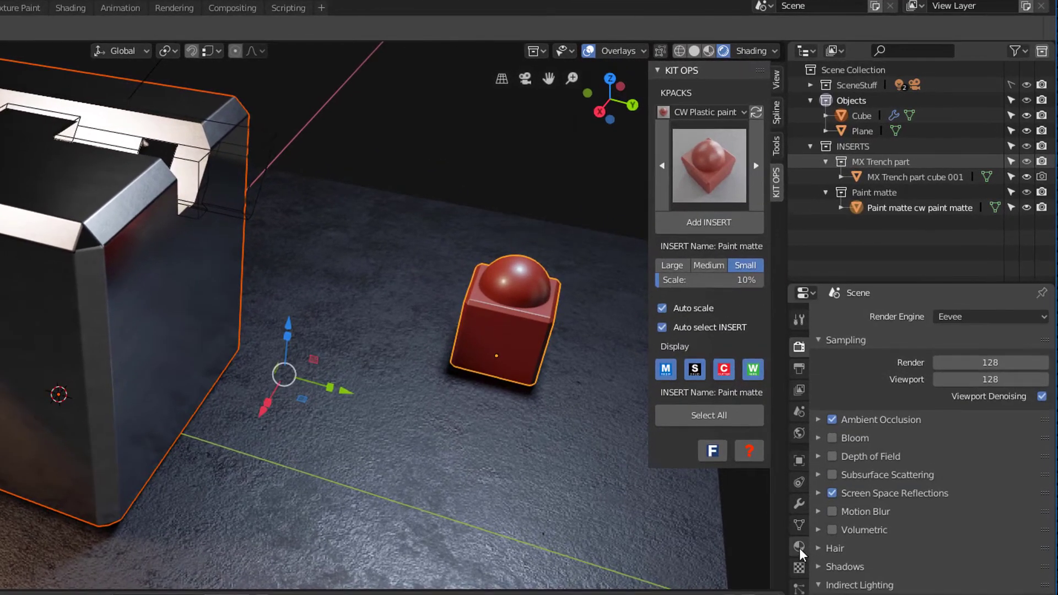
left_click(819, 511)
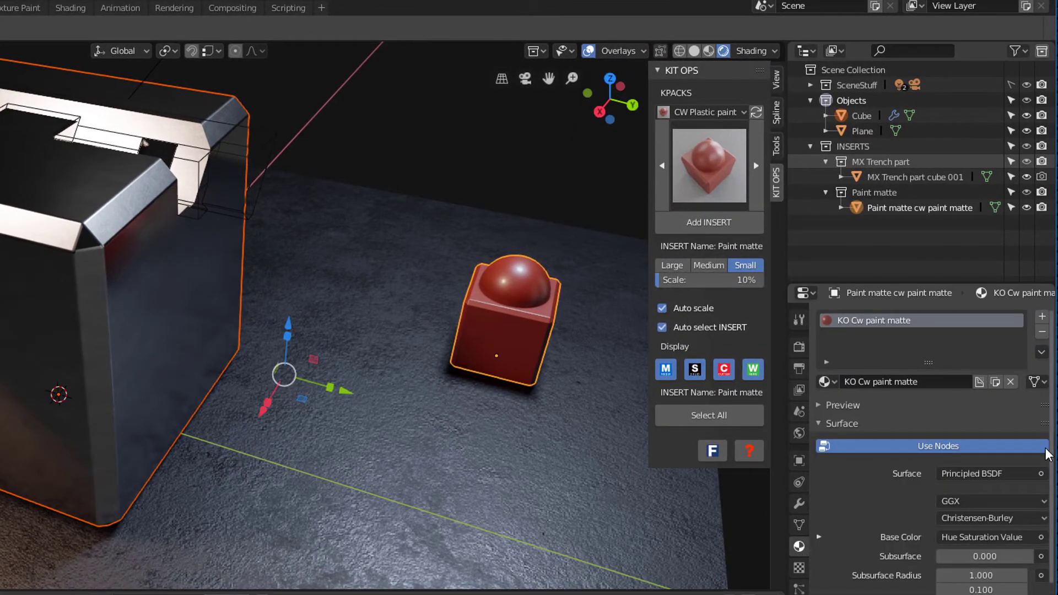
left_click(1042, 351)
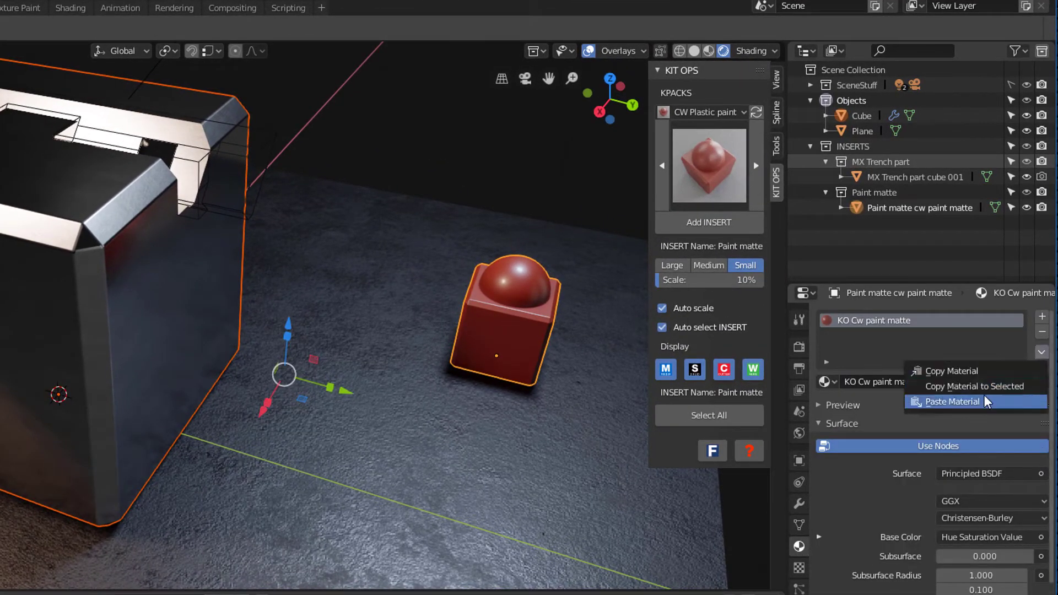
left_click(971, 387)
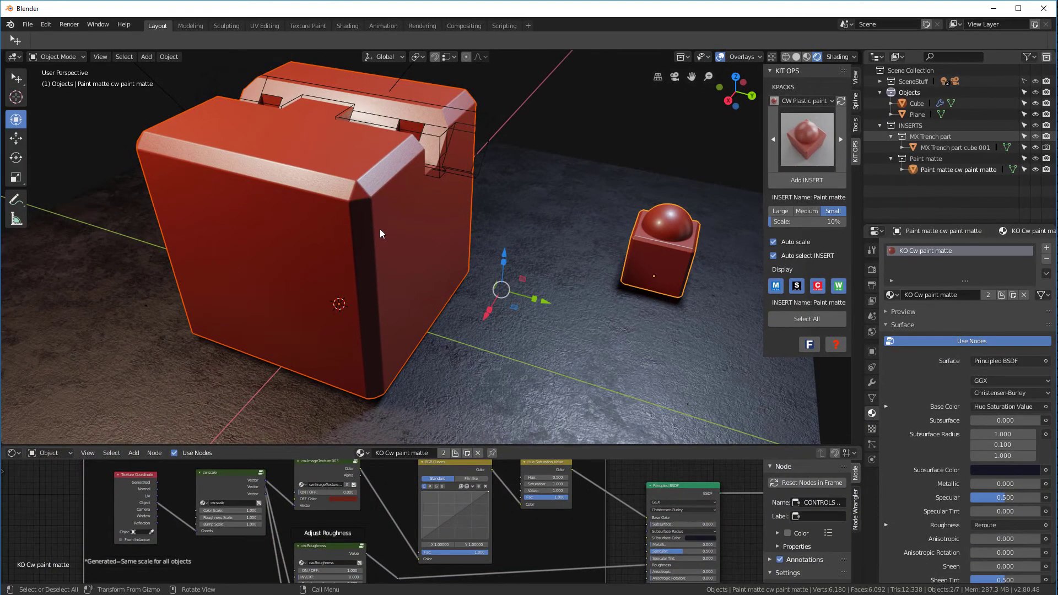
Select the large cube and make its KO Cw paint matte material a unique single-user copy
middle_click_drag(380, 234, 603, 310)
left_click(604, 309)
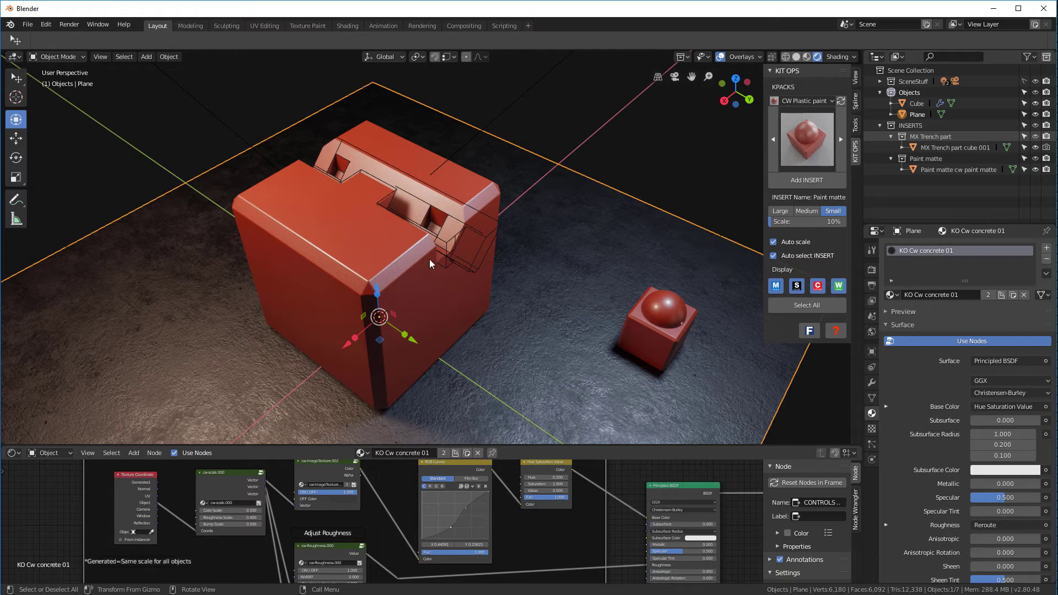
middle_click_drag(430, 264, 508, 257)
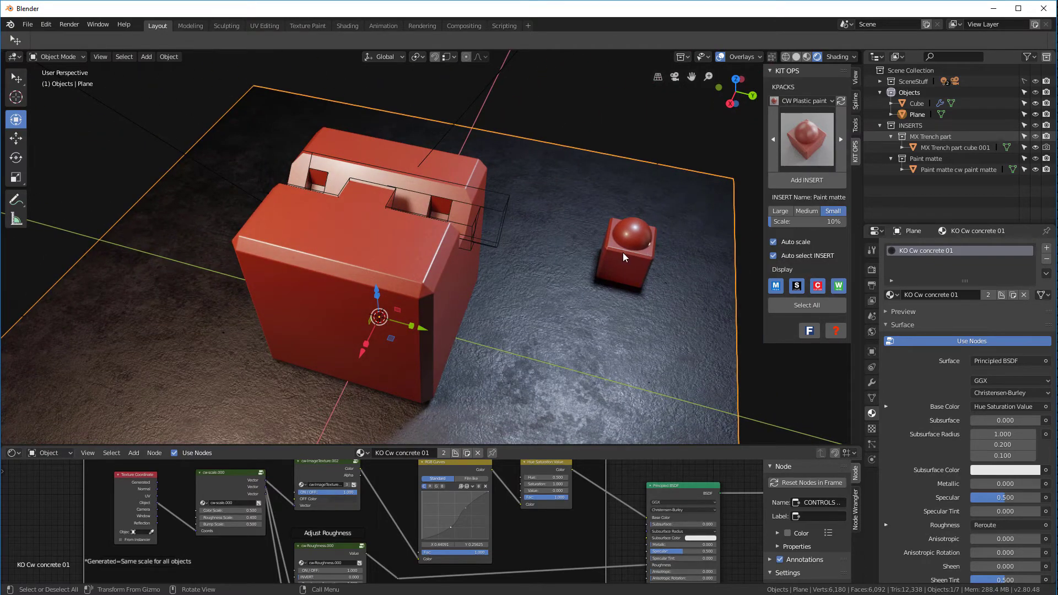
middle_click_drag(626, 254, 448, 243)
left_click(435, 276)
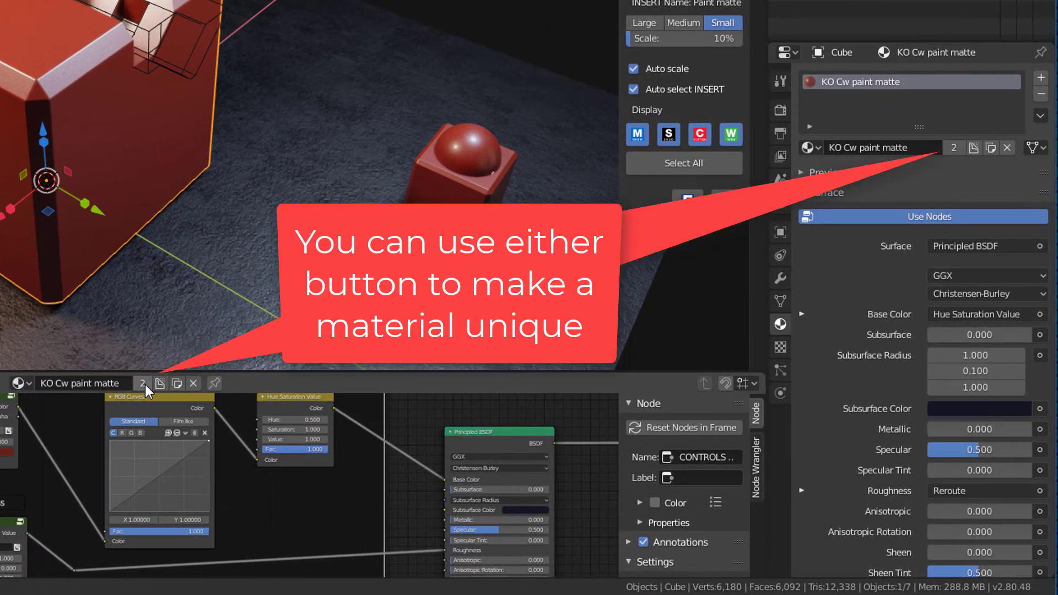
left_click(144, 385)
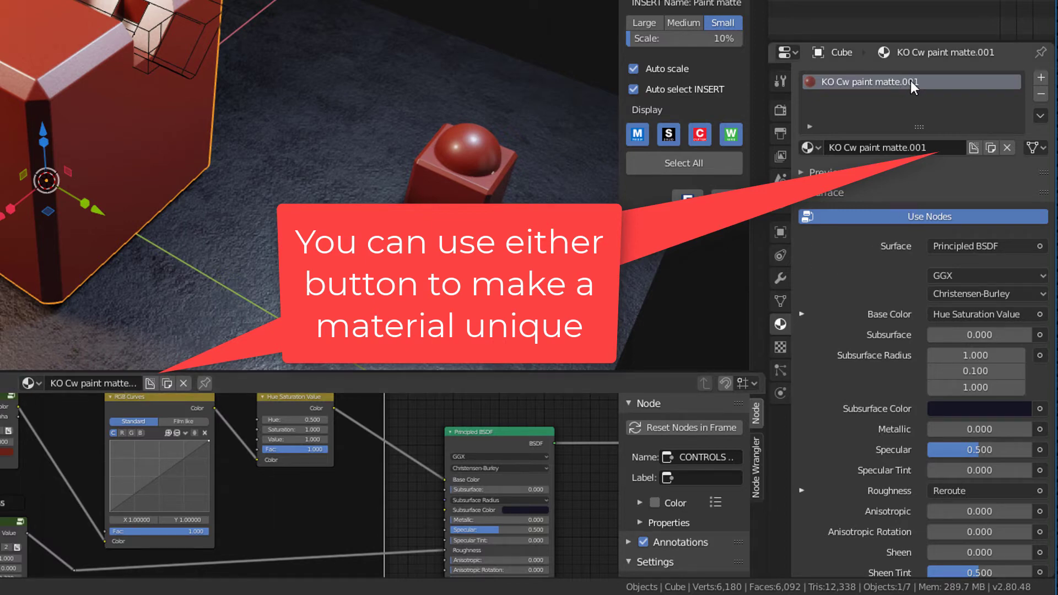
Select the small Paint matte insert and set the Off Color of its material's image texture node to olive yellow
left_click(464, 181)
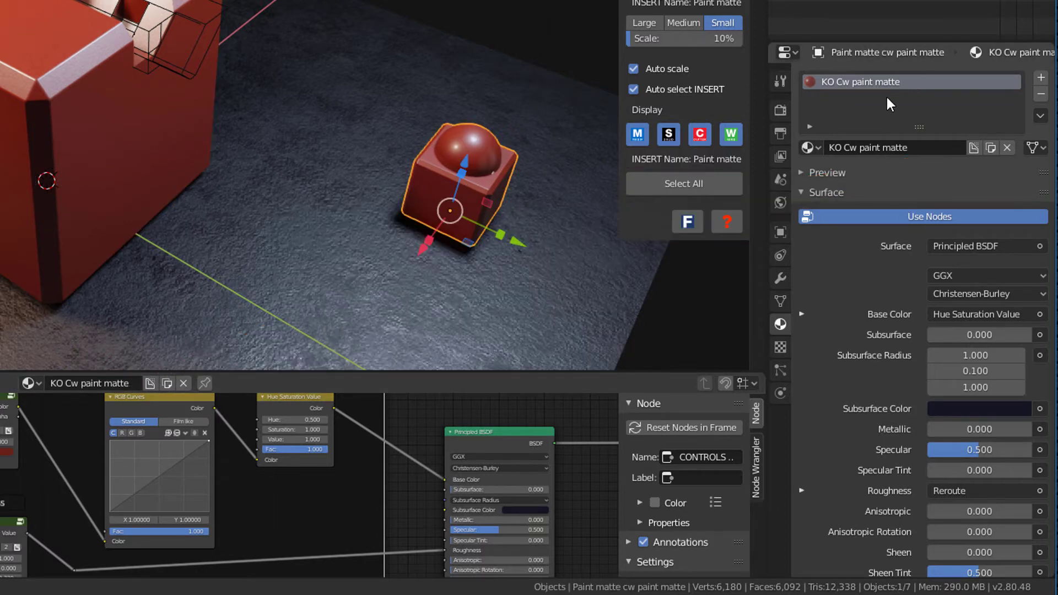
scroll(236, 517, "down", 3)
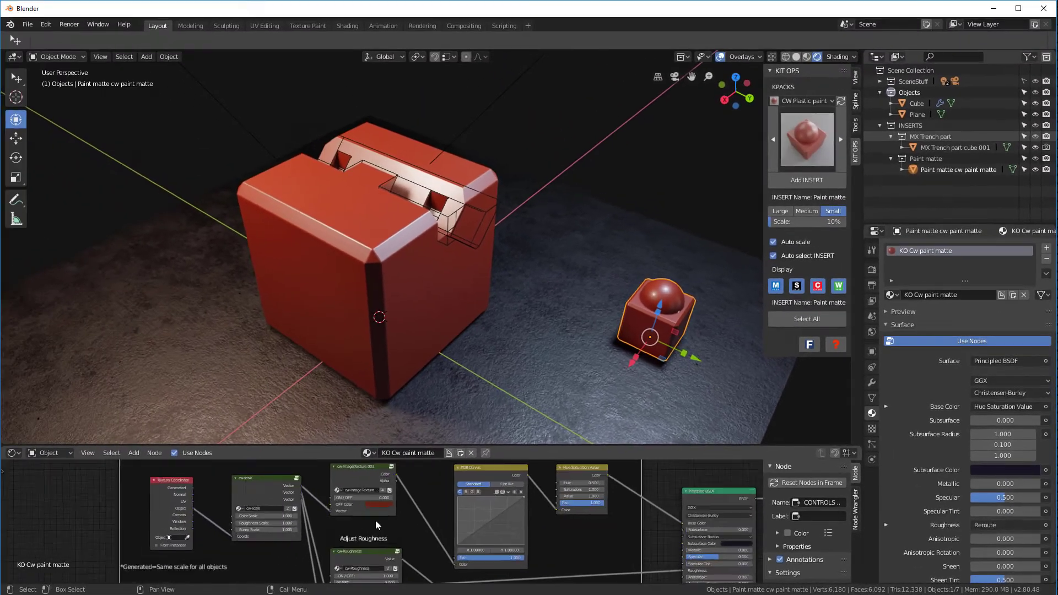
scroll(250, 481, "up", 4)
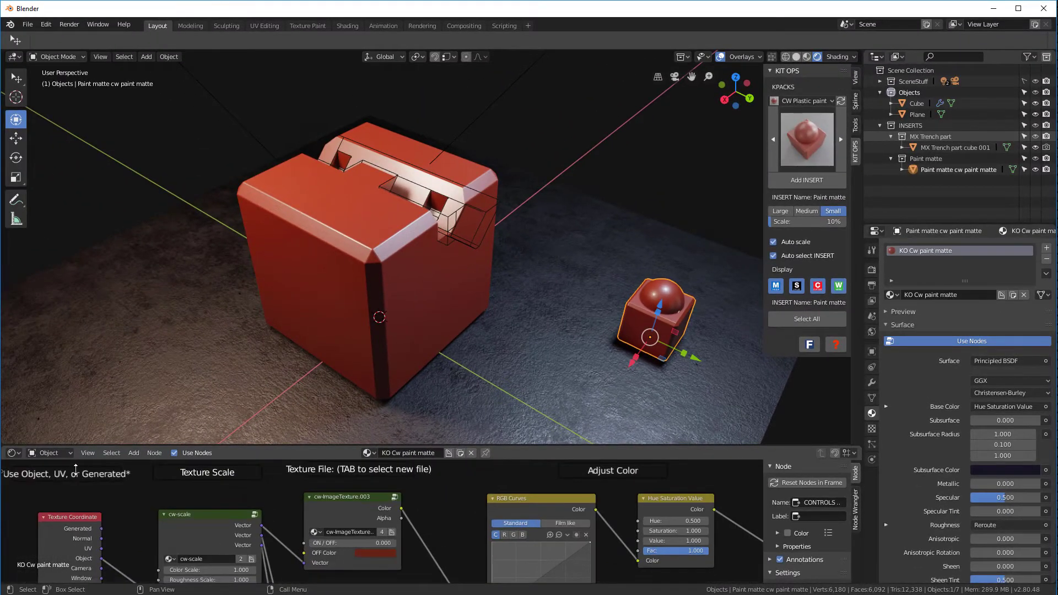
left_click(13, 453)
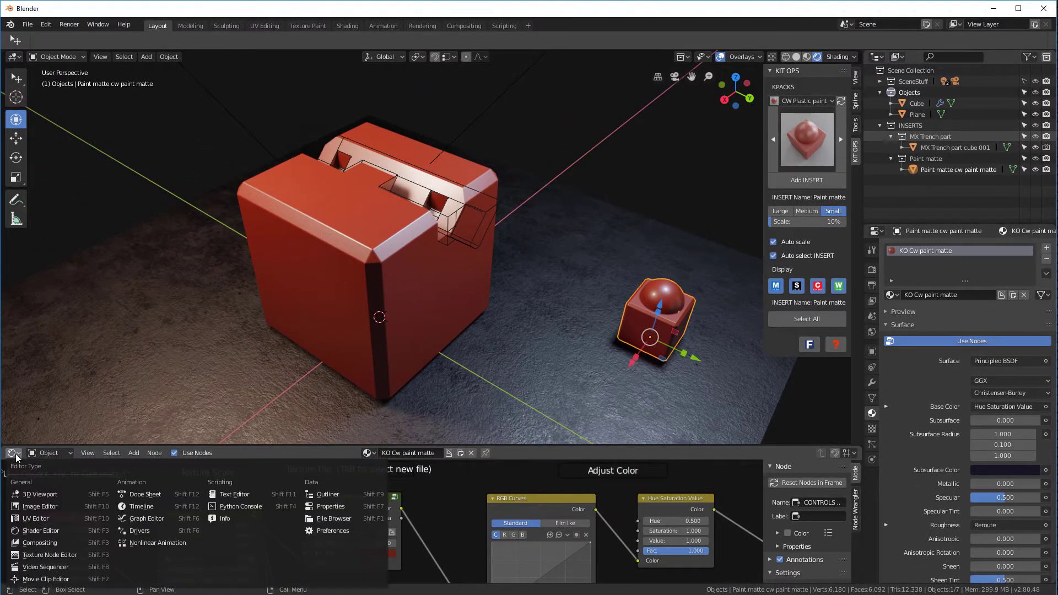
left_click(40, 533)
left_click(378, 554)
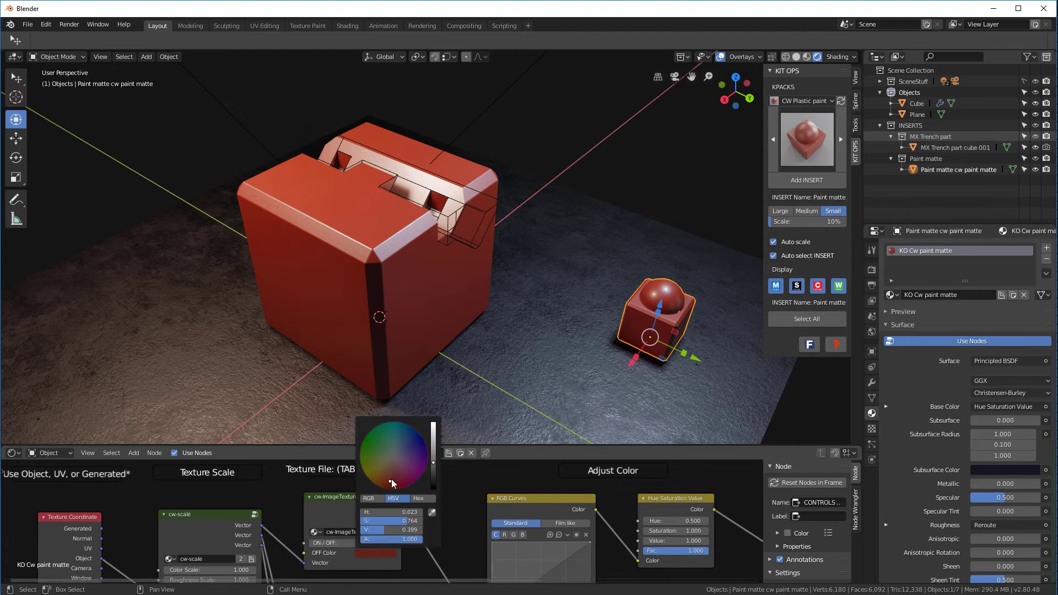
left_click_drag(392, 483, 377, 477)
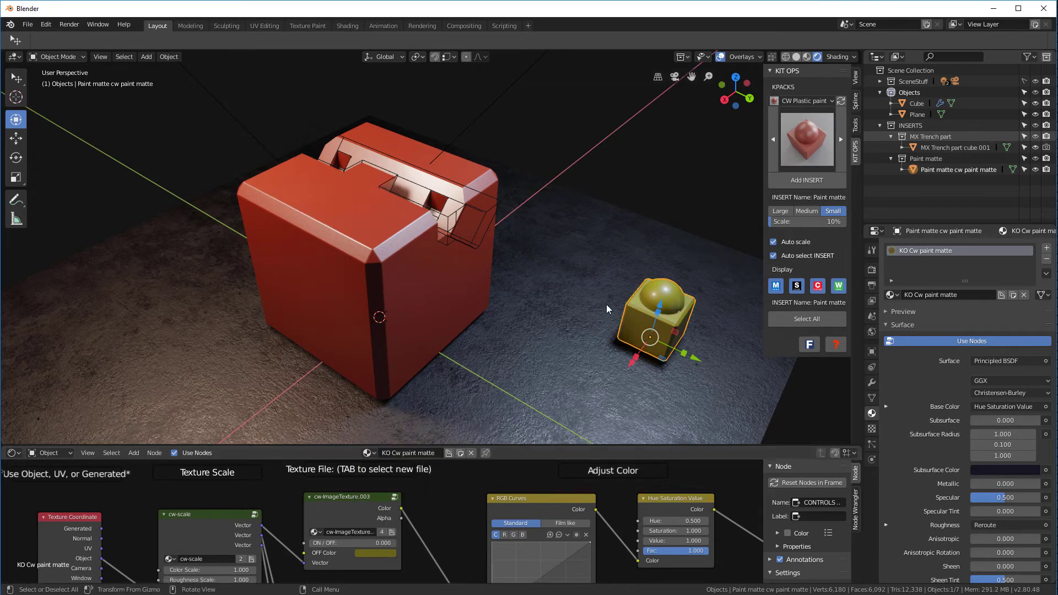
Copy the KO Cw paint matte material from the small insert to the MX Trench part cutter
middle_click_drag(607, 306, 498, 165)
left_click(498, 166)
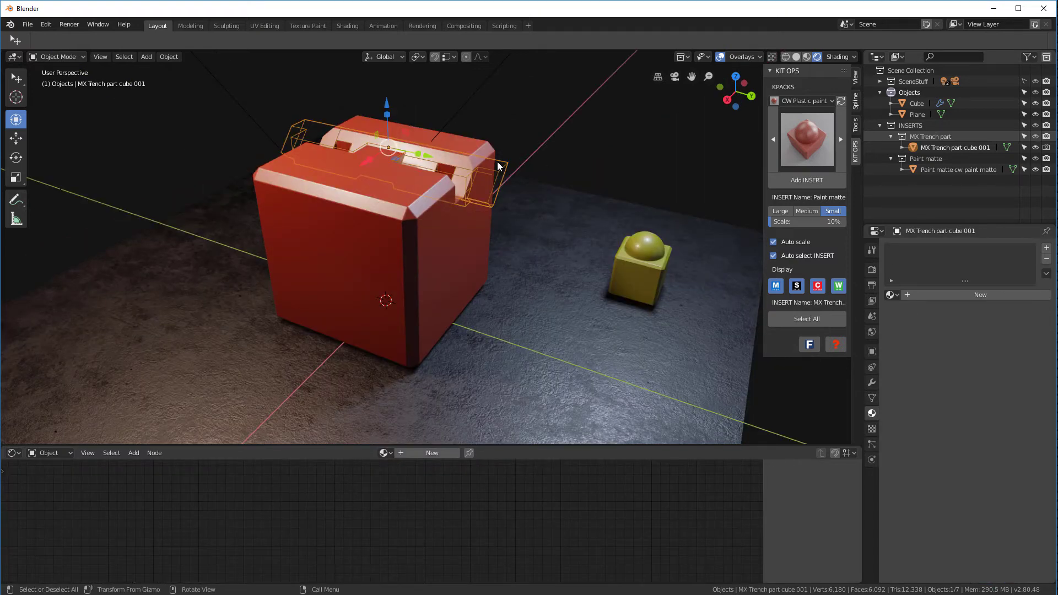
left_click(648, 271)
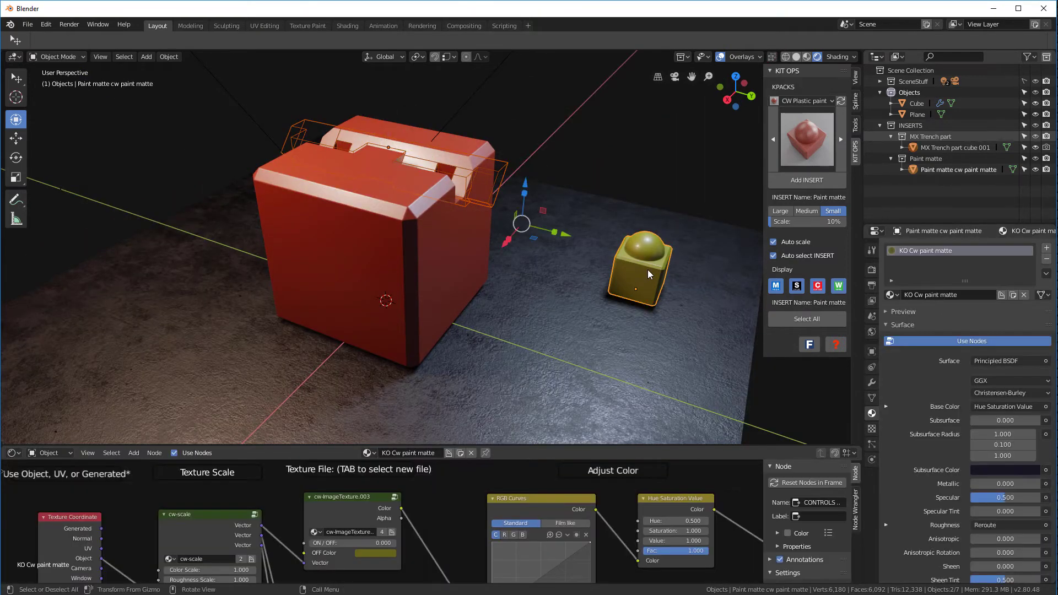
key("q")
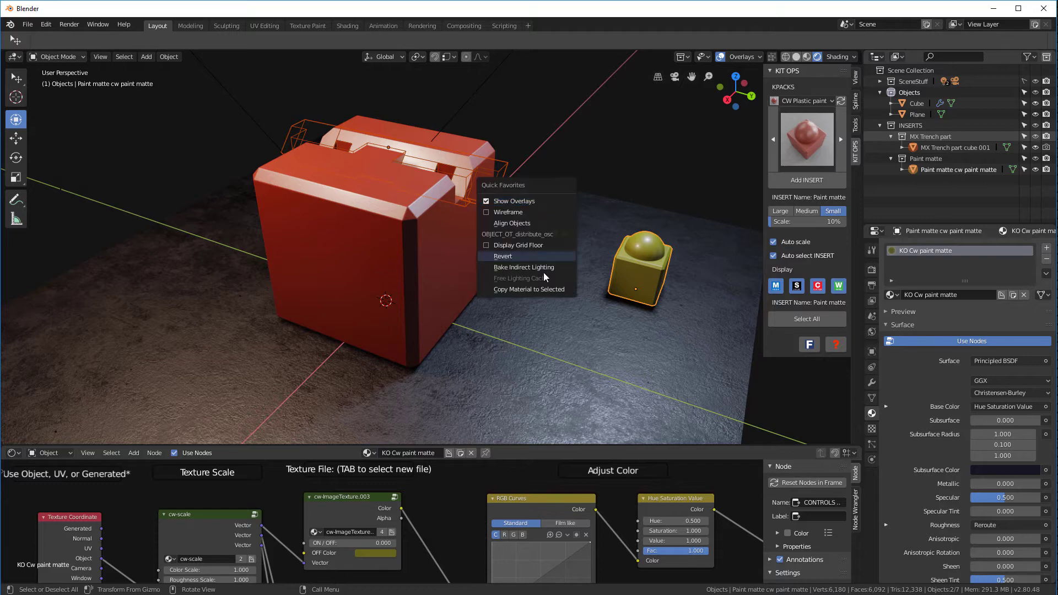
left_click(537, 290)
middle_click_drag(485, 227, 464, 183)
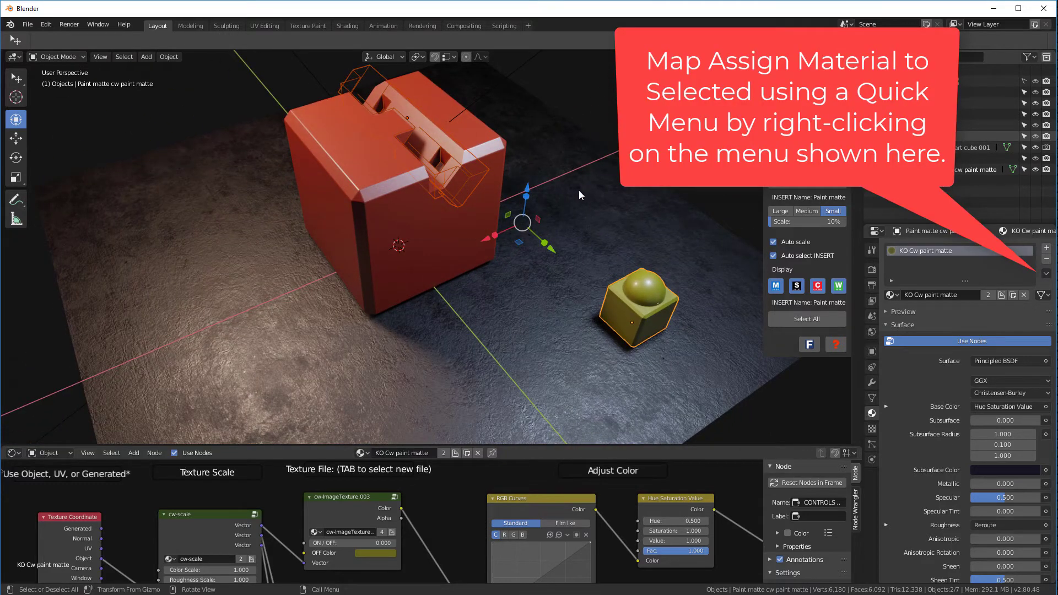
Add a second material slot to the cube, assign KO Cw paint matte to it, and inspect the trench cut
left_click(419, 231)
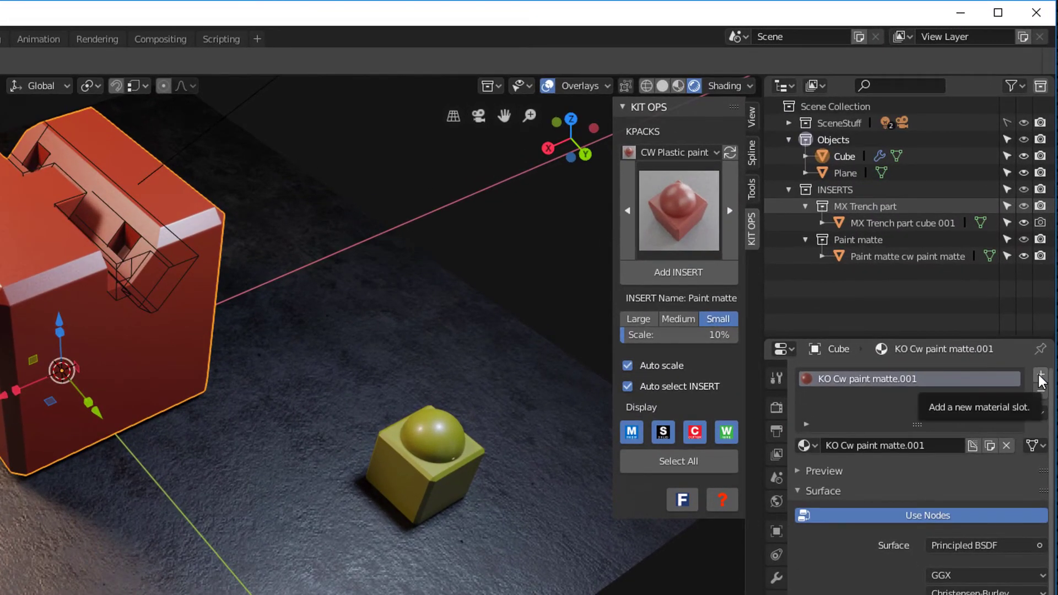
left_click(1041, 377)
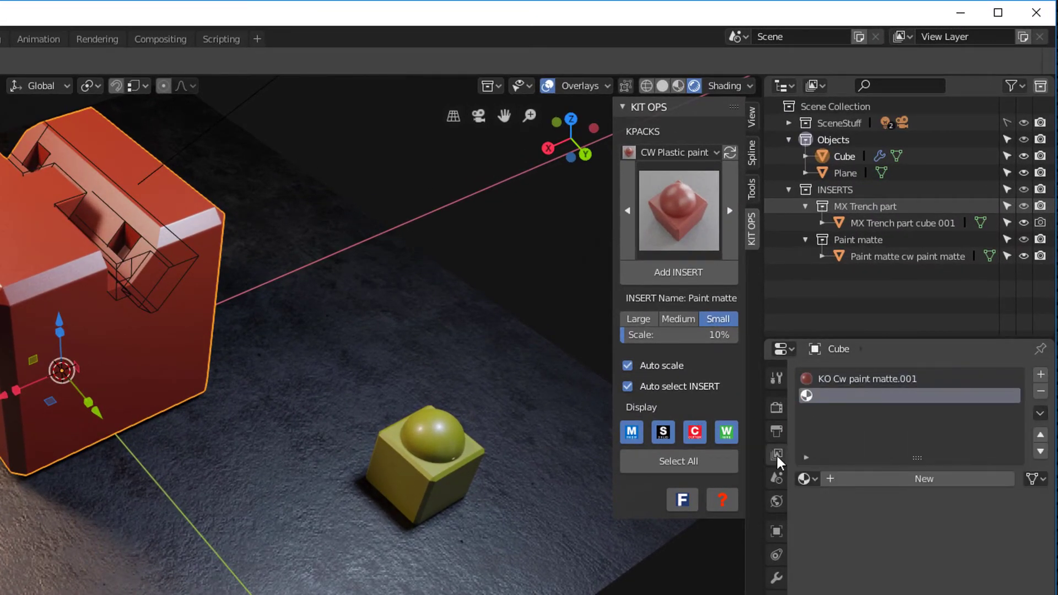
left_click(806, 478)
left_click(860, 551)
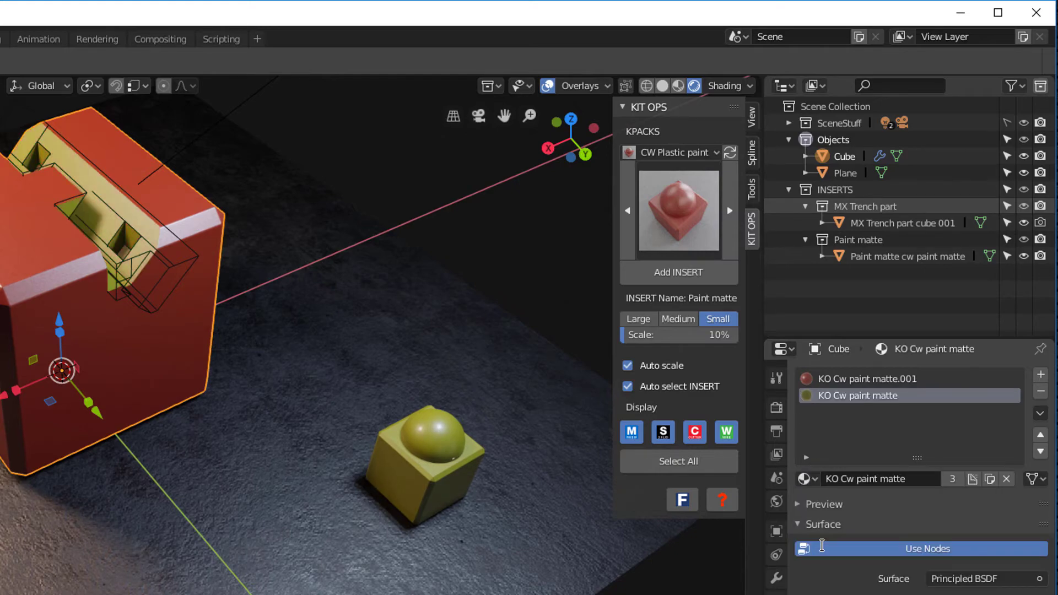
middle_click_drag(205, 279, 164, 269)
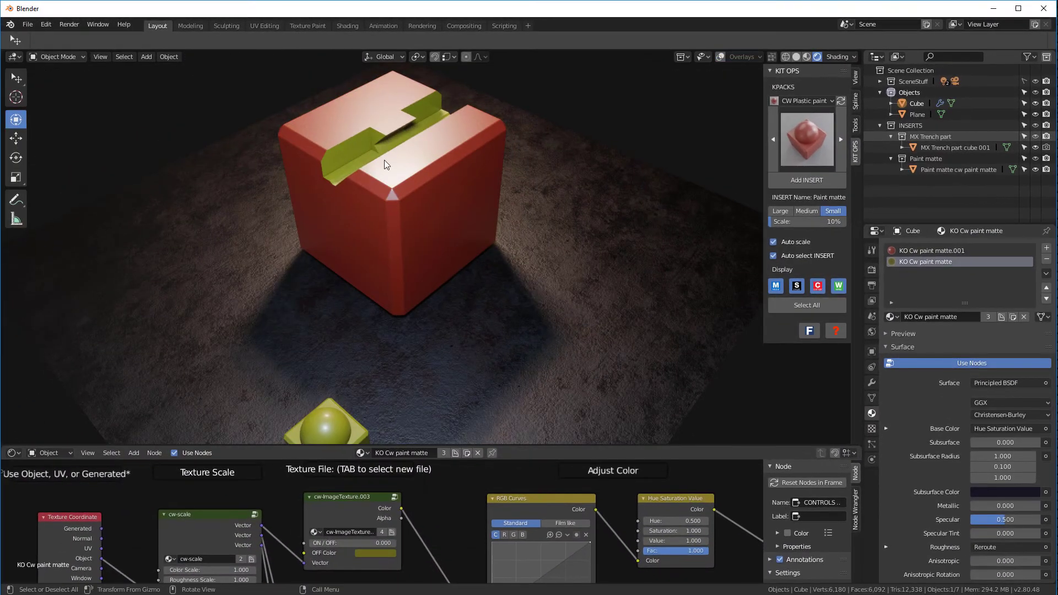
middle_click_drag(385, 159, 470, 175)
scroll(489, 151, "down", 2)
middle_click_drag(418, 214, 514, 226)
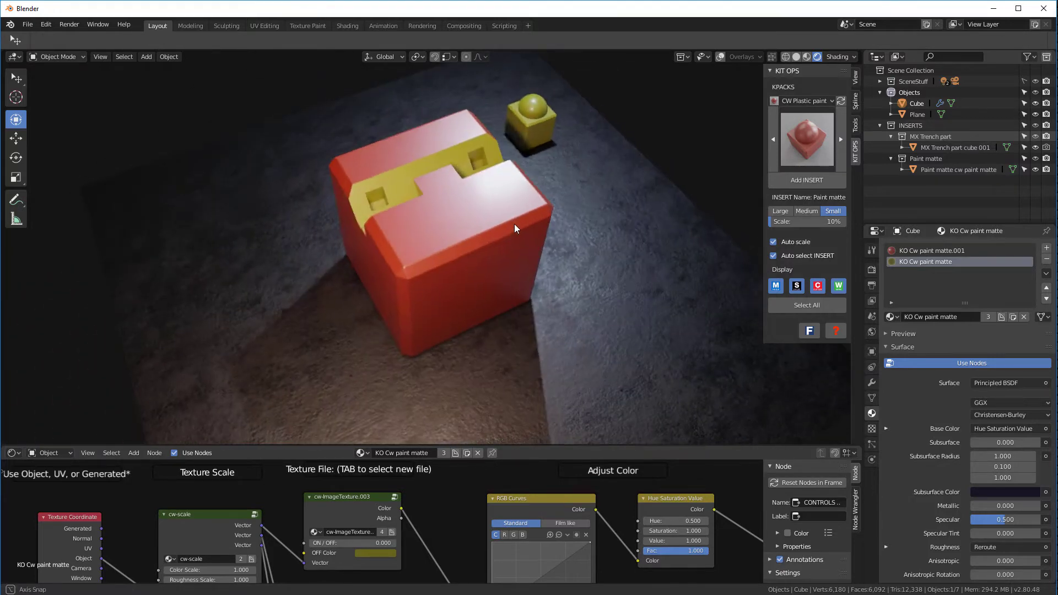
Add the Iron shiny insert from the CW Metal KPACK, placing it on the ground plane near the yellow insert
left_click(804, 101)
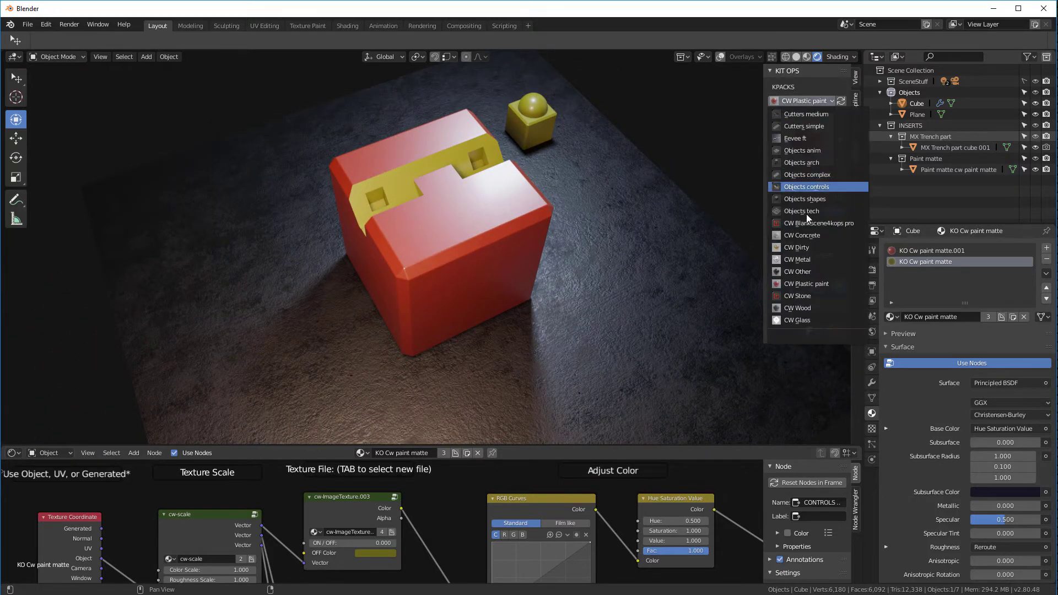
left_click(789, 259)
left_click(808, 139)
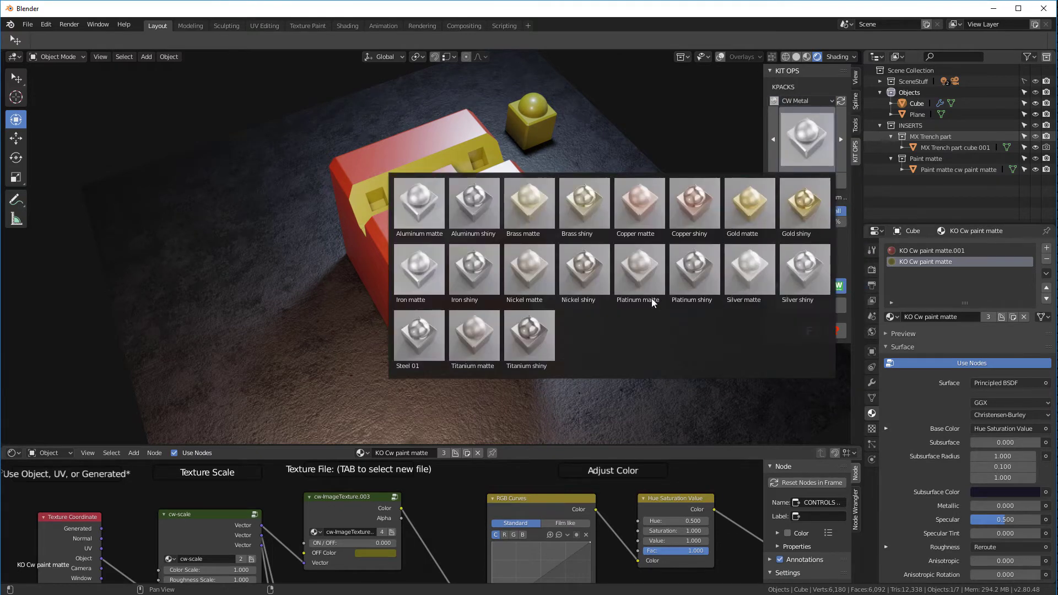
left_click(439, 333)
left_click(807, 180)
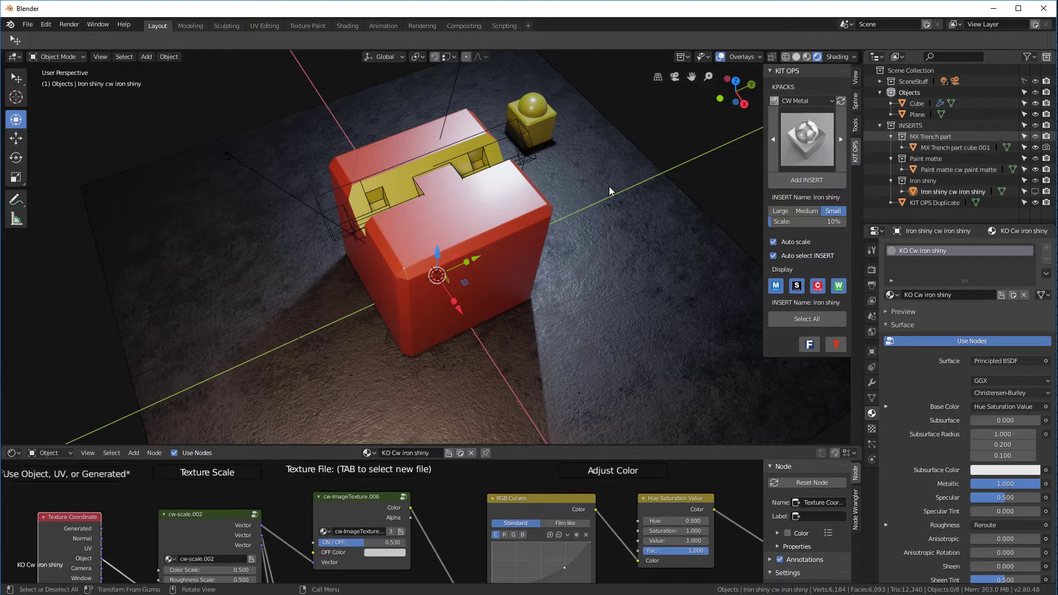
left_click(565, 183)
middle_click_drag(591, 217, 553, 216)
Add the CW Slopecutter insert from the Cutters simple KPACK to the cube's front side face
left_click(503, 210)
left_click(810, 101)
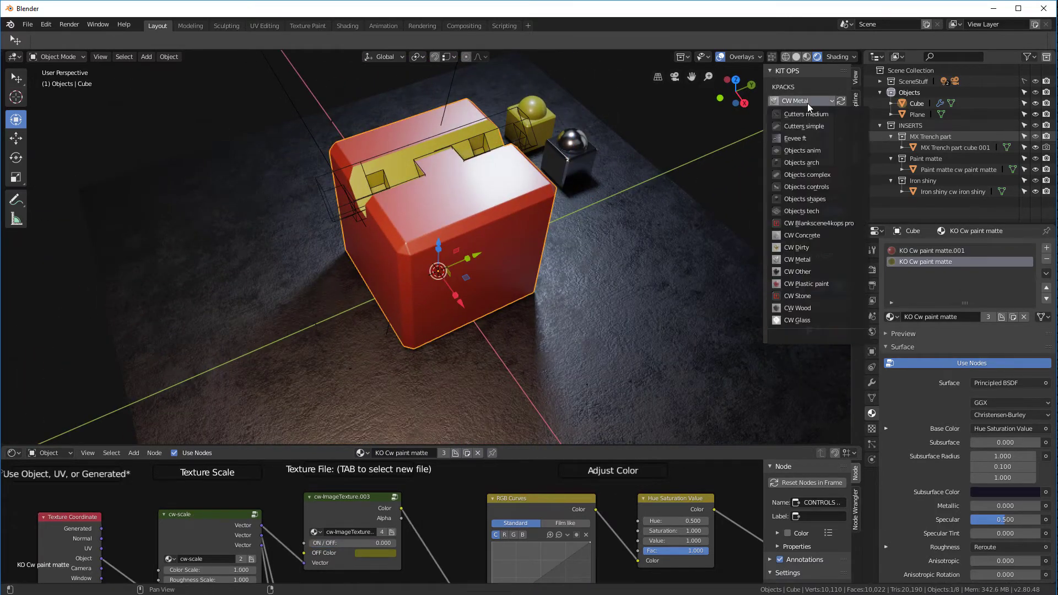
left_click(809, 126)
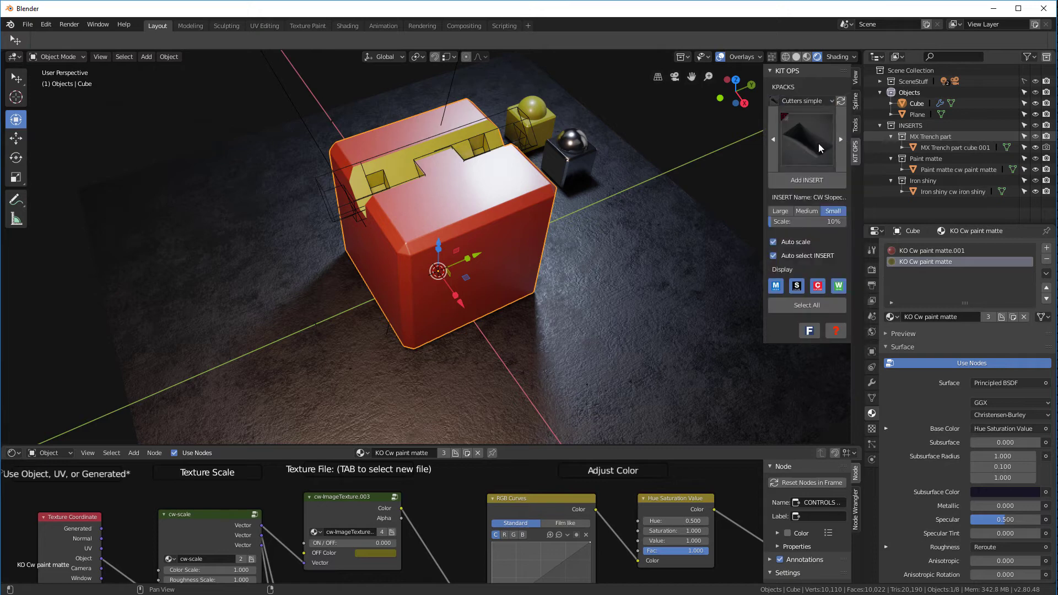
left_click(807, 180)
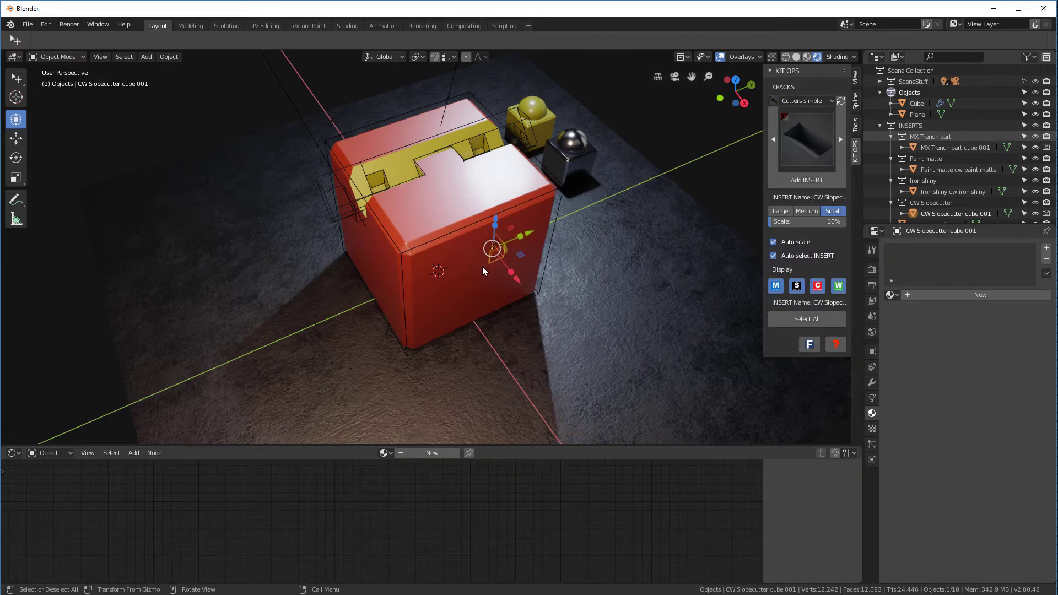
scroll(477, 273, "up", 6)
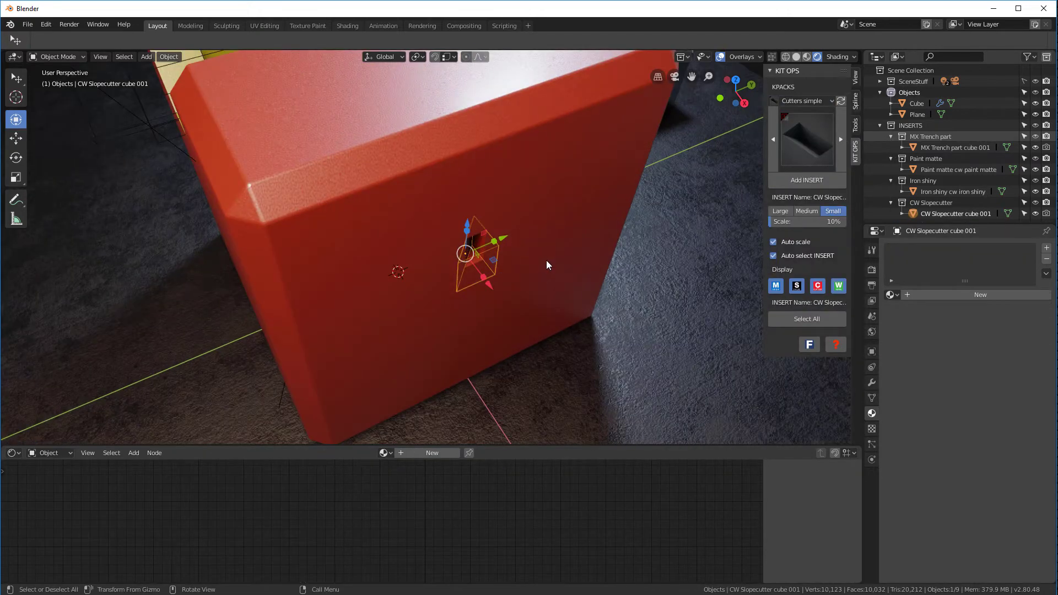
Scale the slope cutter up about 5.1 times, stretch it about 2.14 times along Y, and shift it to about Y -0.66 m
key("s")
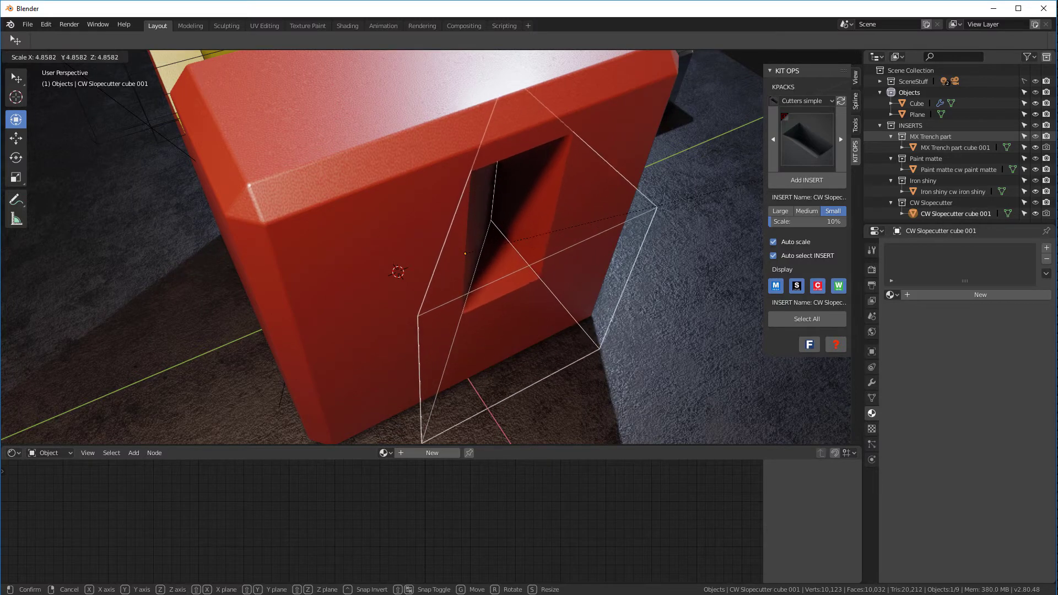
left_click(856, 78)
left_click(798, 110)
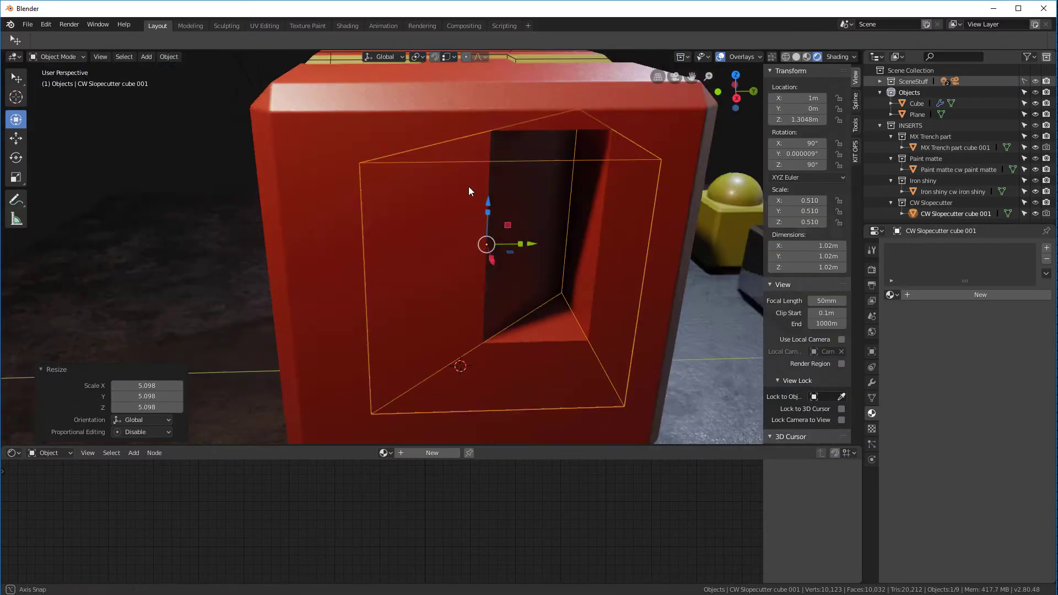
middle_click_drag(468, 189, 428, 246)
scroll(428, 246, "down", 3)
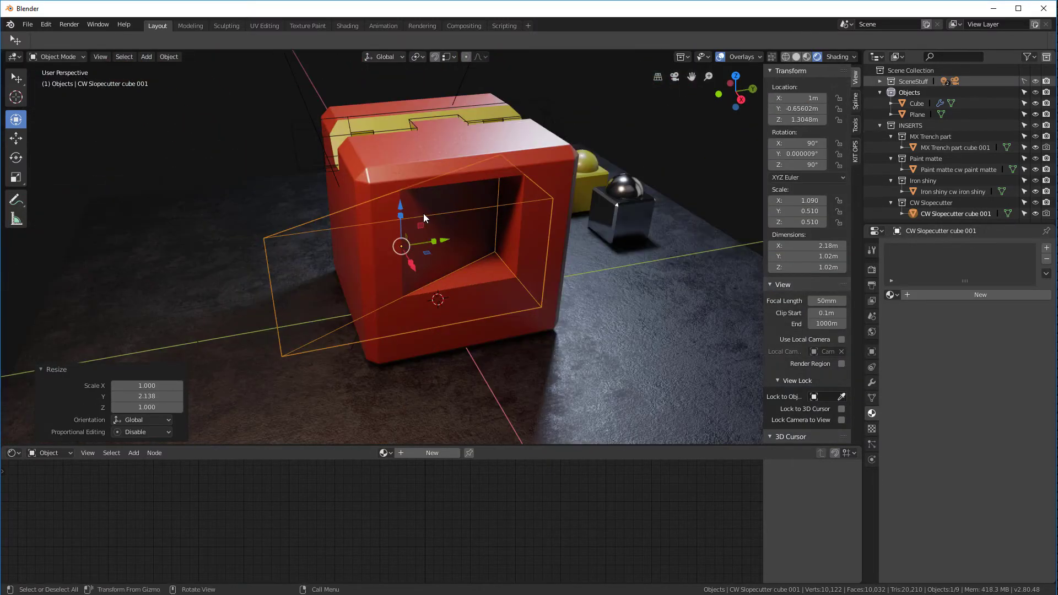
Copy the KO Cw iron shiny material from the metal insert to the slope cutter and reselect the cutter
left_click(631, 206, "shift")
key("q")
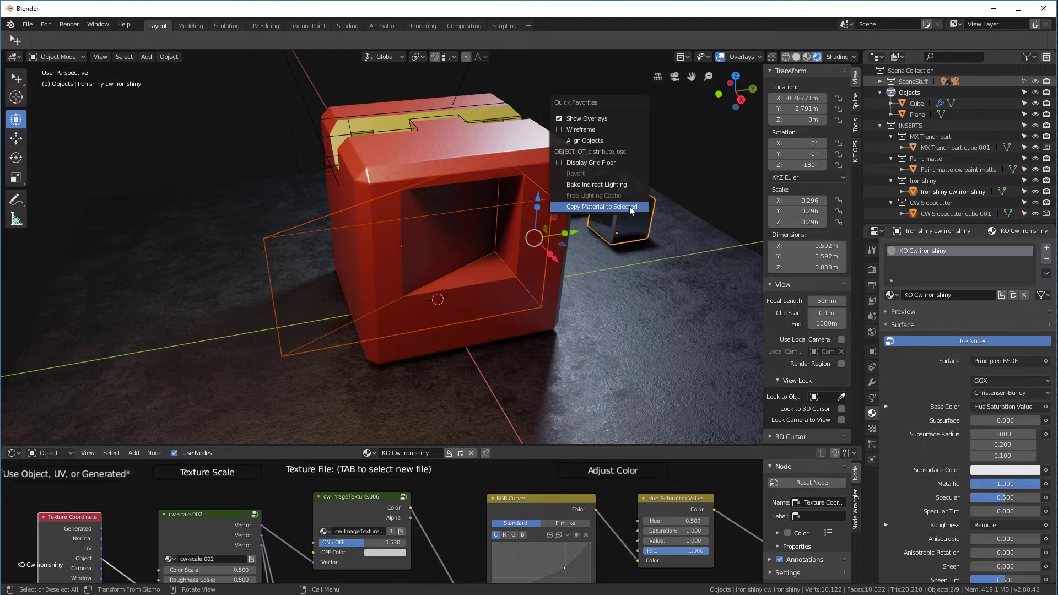
left_click(630, 207)
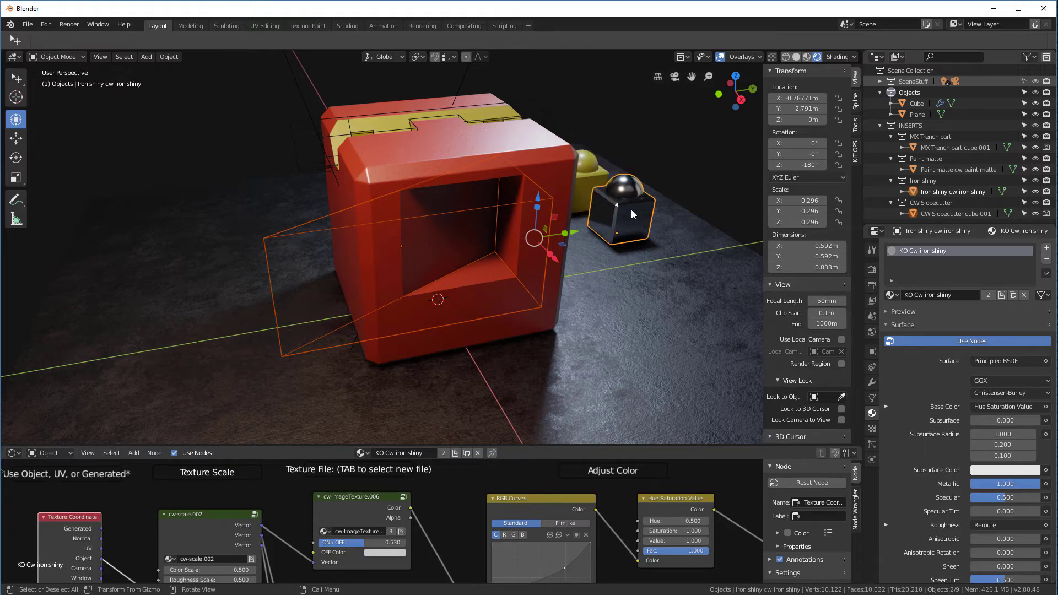
left_click(510, 208)
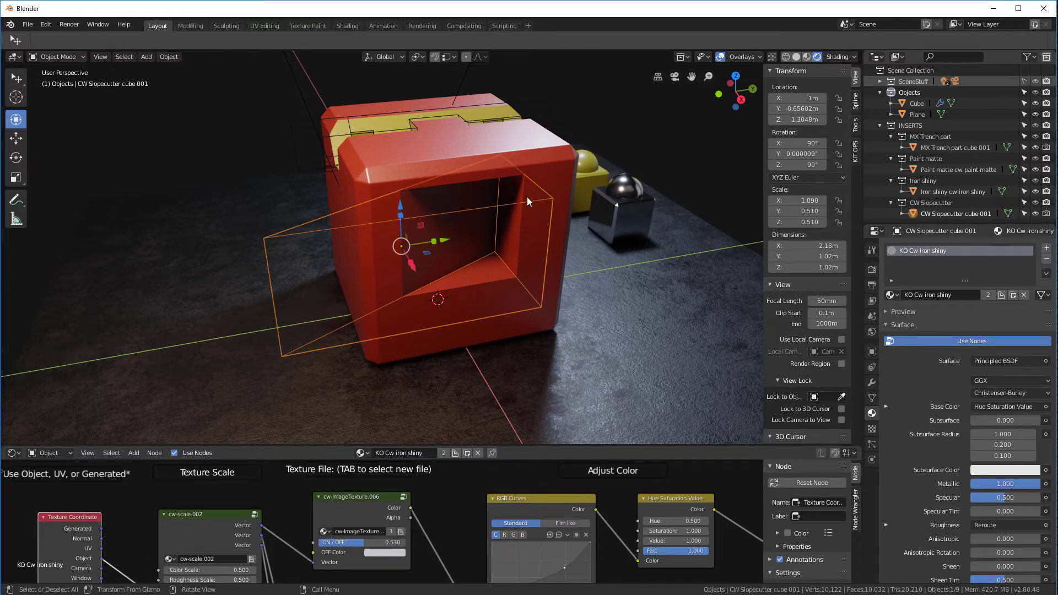
Add a third material slot to the red cube and assign the KO Cw iron shiny material to it
left_click(558, 166)
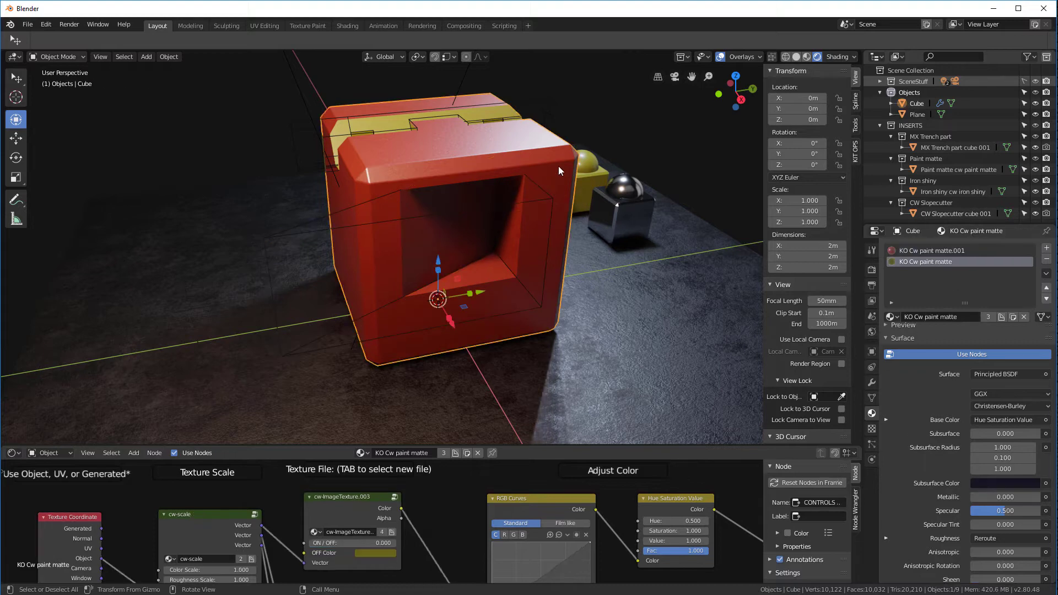
left_click(1046, 249)
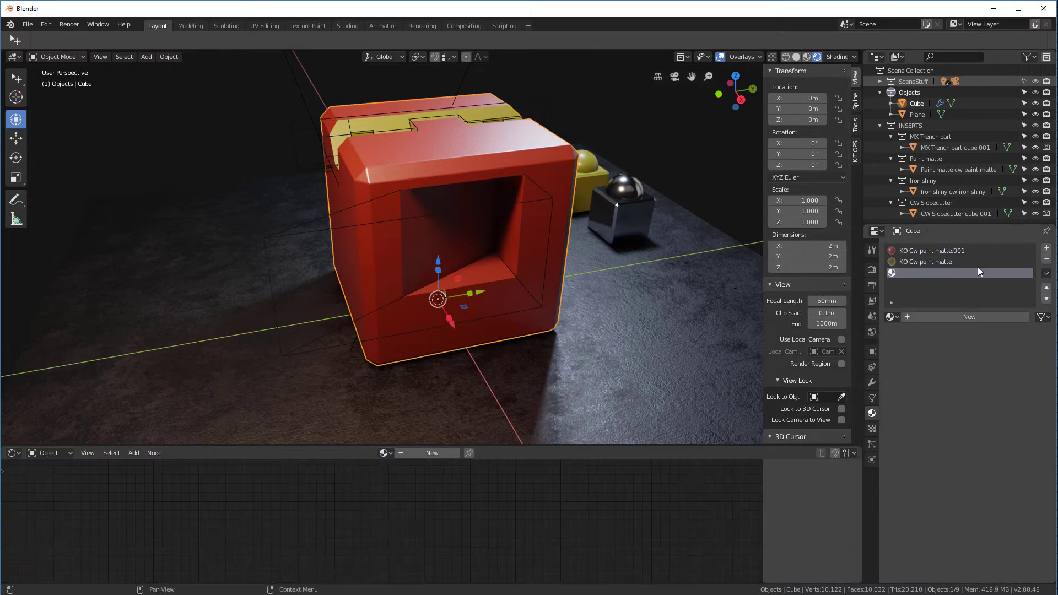
left_click(891, 316)
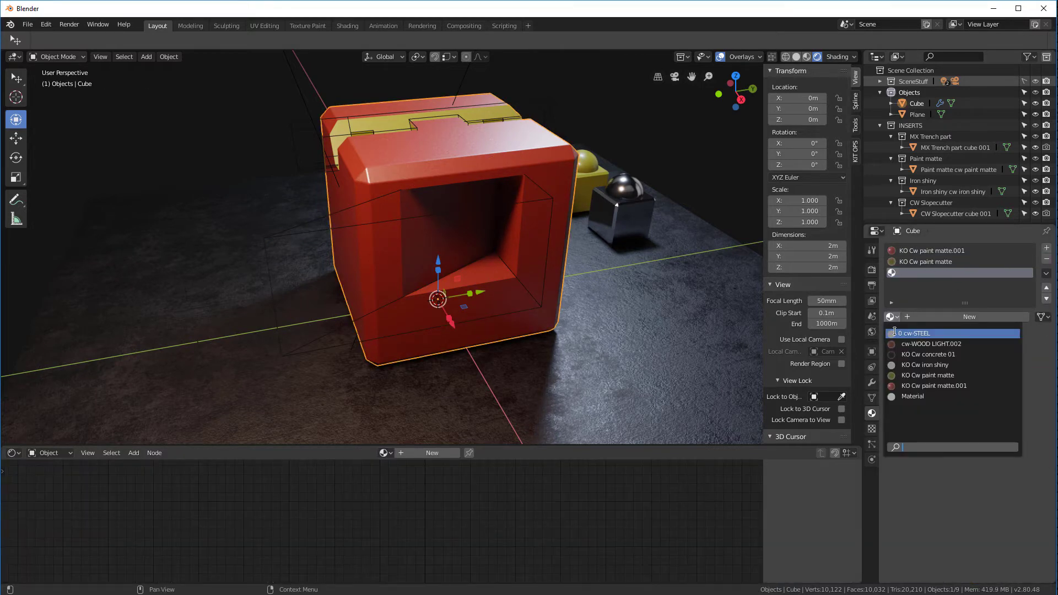
left_click(892, 365)
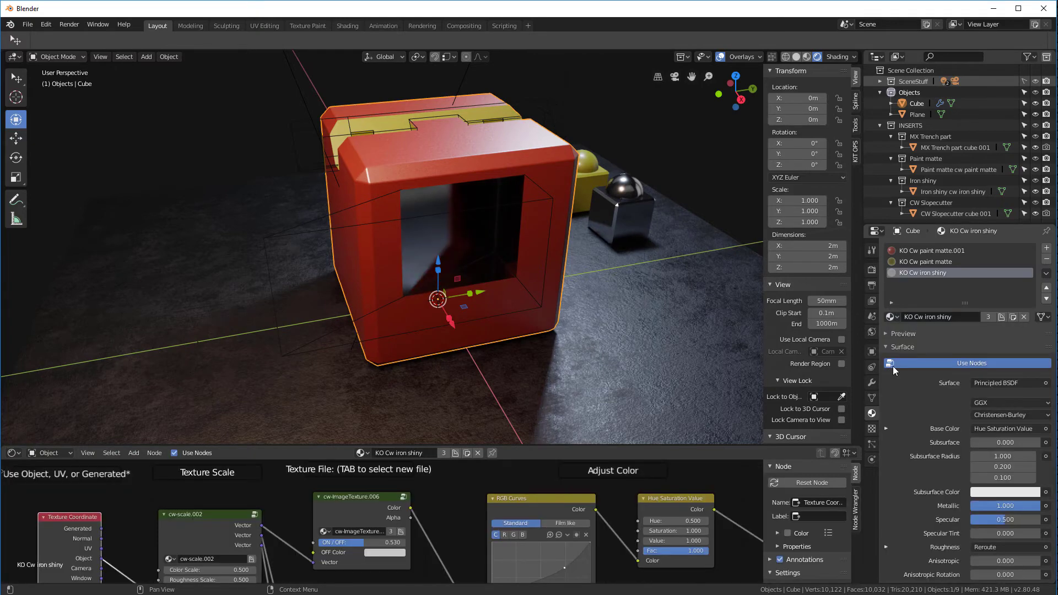
Set the Roughness Amount of the KO Cw iron shiny material to 0.900 in its cw-Roughness.002 node
middle_click_drag(634, 287, 465, 240)
scroll(508, 269, "up", 2)
left_click_drag(444, 446, 430, 313)
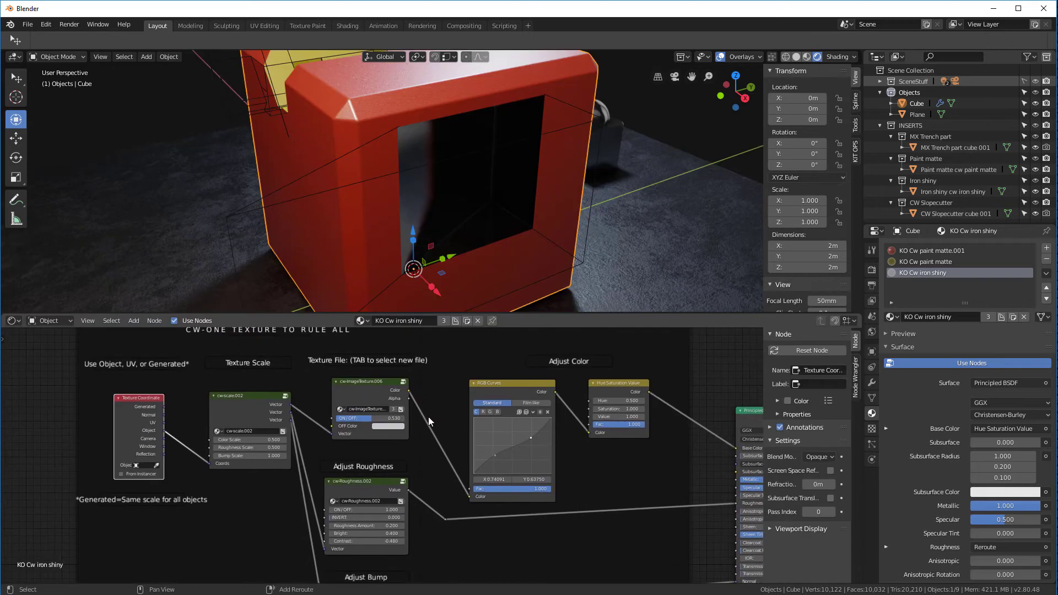
scroll(382, 493, "up", 3)
middle_click_drag(428, 507, 435, 443)
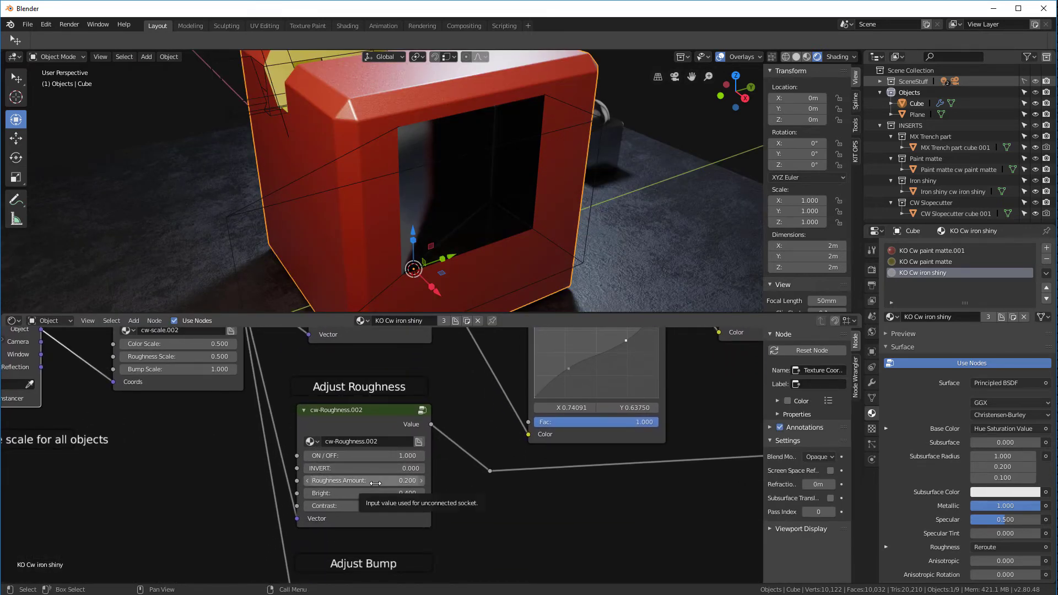
left_click_drag(375, 483, 420, 482)
Examine the iron insert's surface up close with overlays hidden to judge the roughness change
scroll(505, 166, "up", 8)
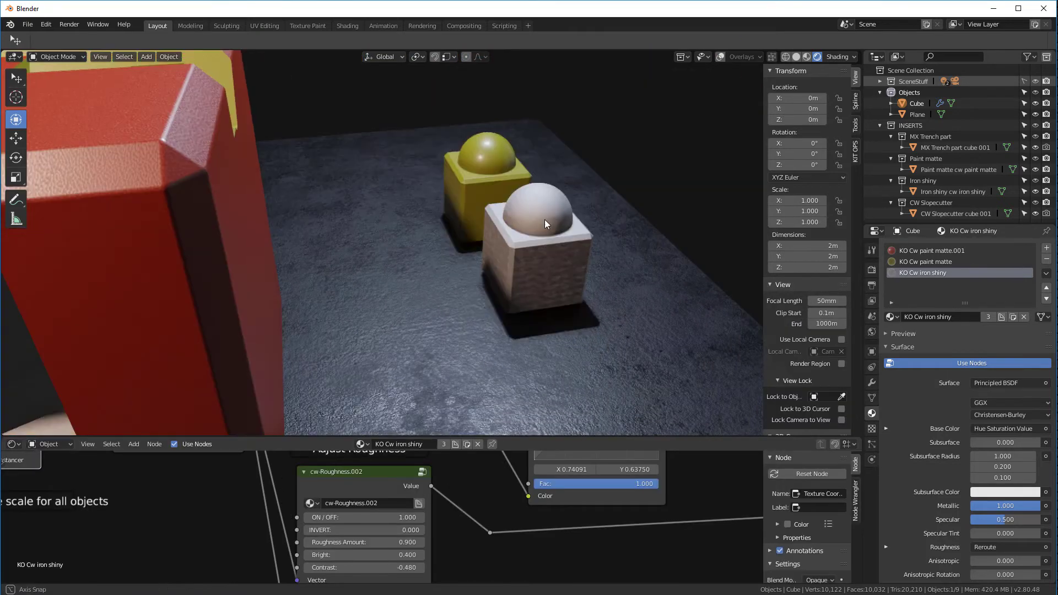
middle_click_drag(505, 206, 548, 220)
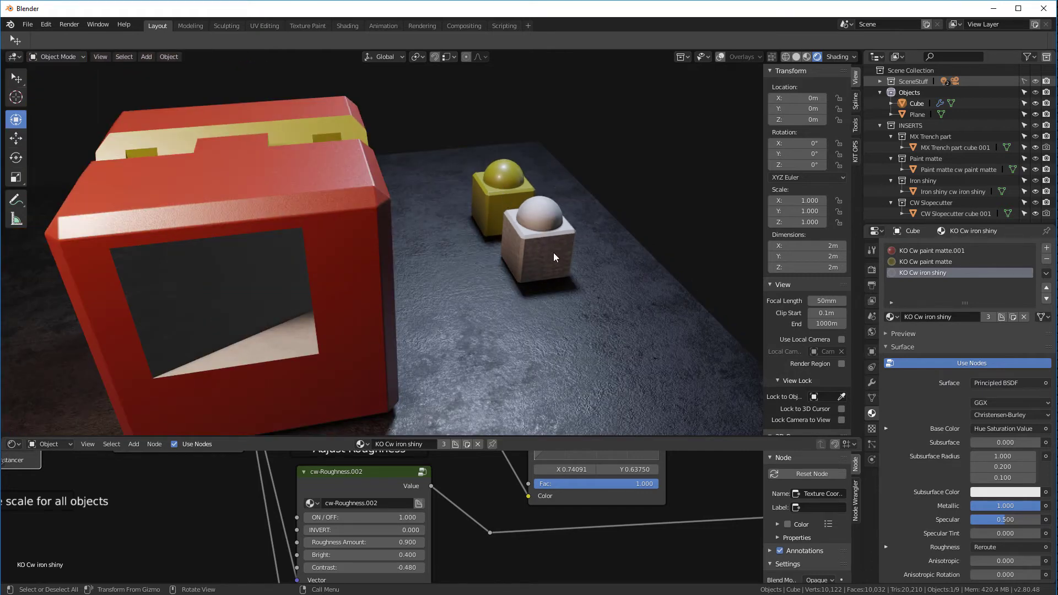
mouse_move(553, 253)
middle_mouse_down()
mouse_move(551, 235)
mouse_move(544, 251)
middle_mouse_up()
scroll(537, 253, "up", 6)
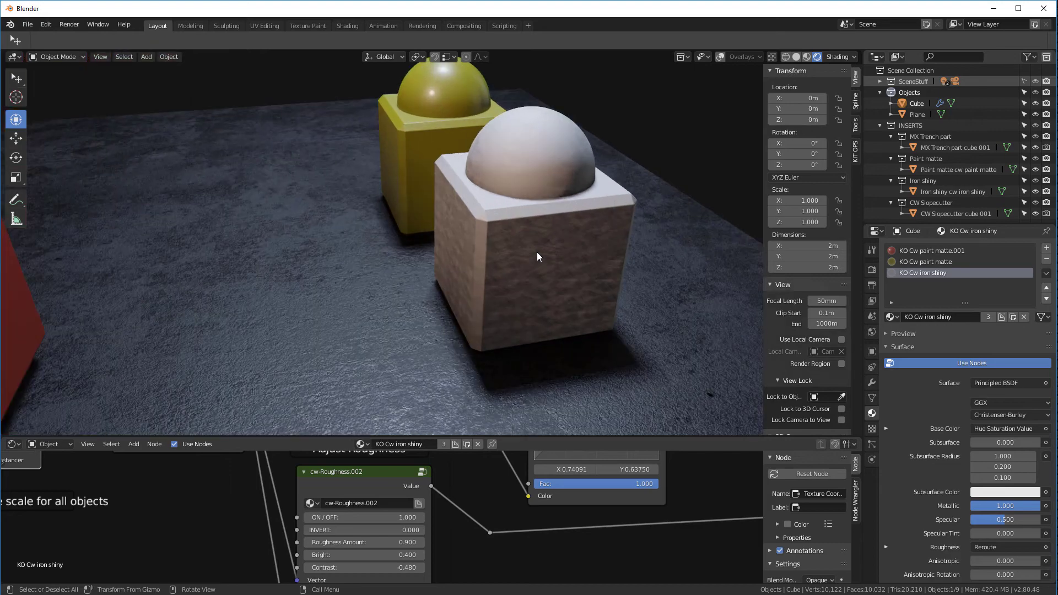
scroll(537, 253, "up", 3)
left_click(530, 240)
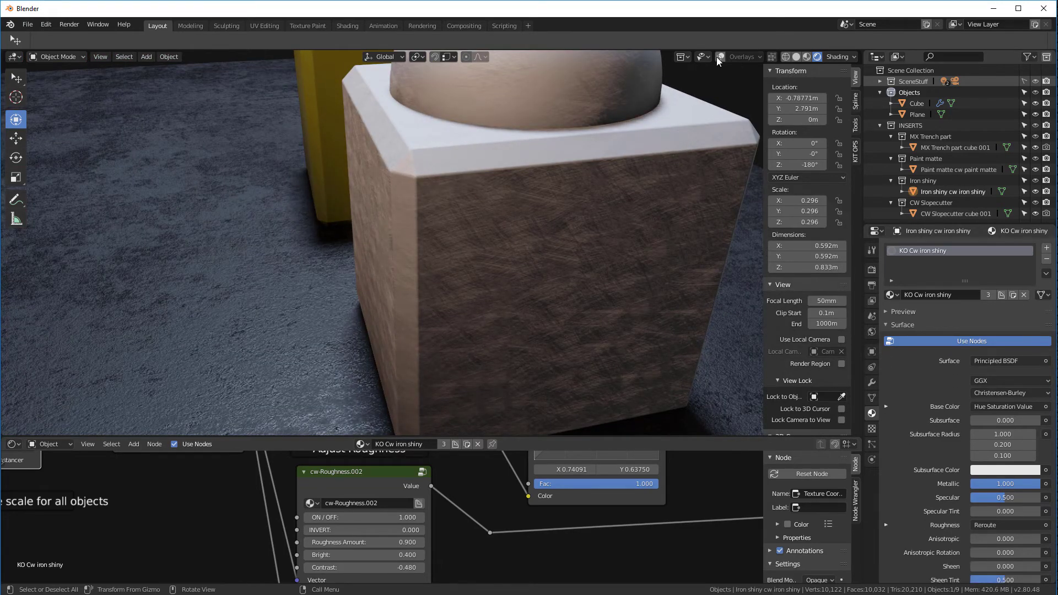
scroll(613, 227, "down", 10)
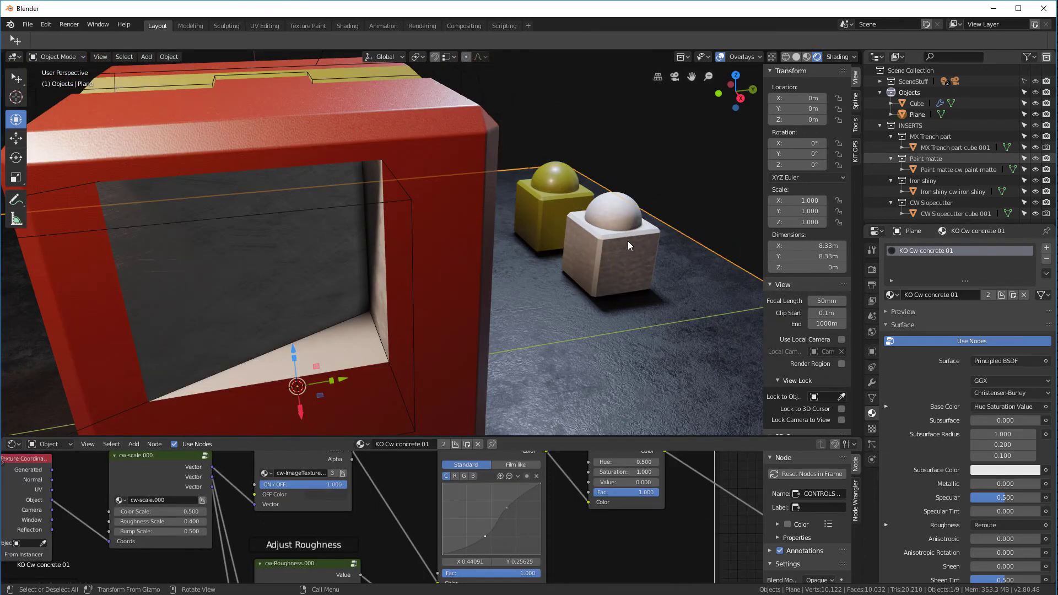
Change the OFF Color of the iron insert's KO Cw iron shiny material to a dark reddish brown in its image texture node
left_click(630, 245)
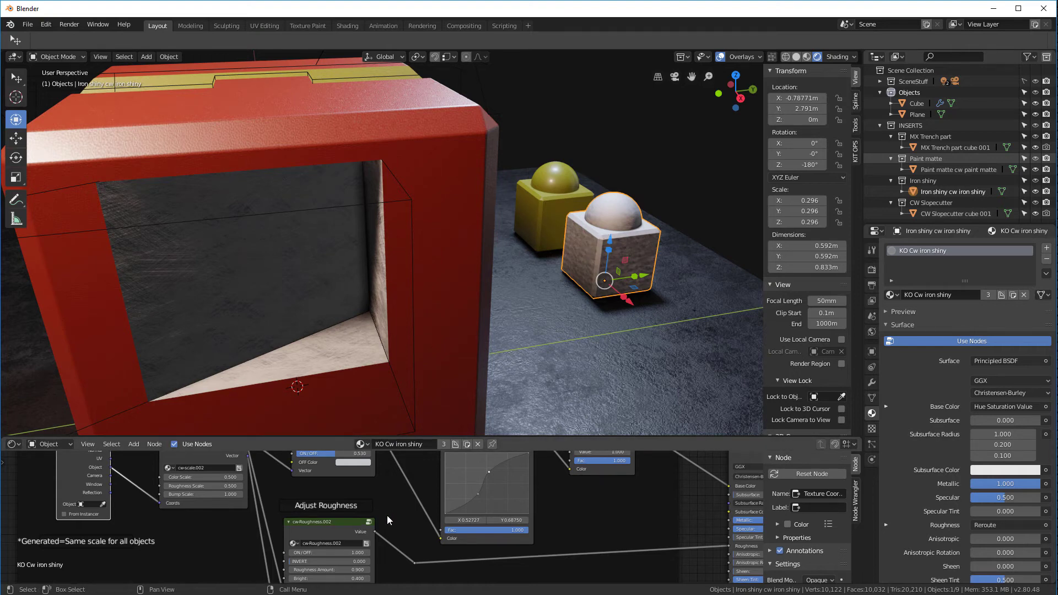
scroll(387, 515, "down", 1)
left_click(358, 468)
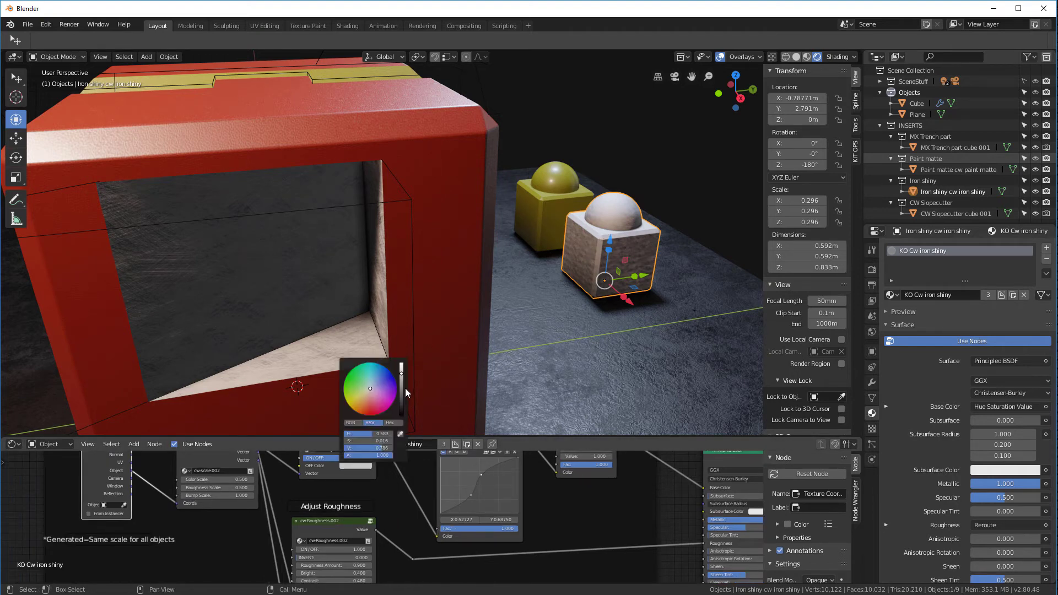
left_click_drag(403, 384, 372, 406)
left_click(597, 297)
middle_click_drag(597, 298, 623, 312)
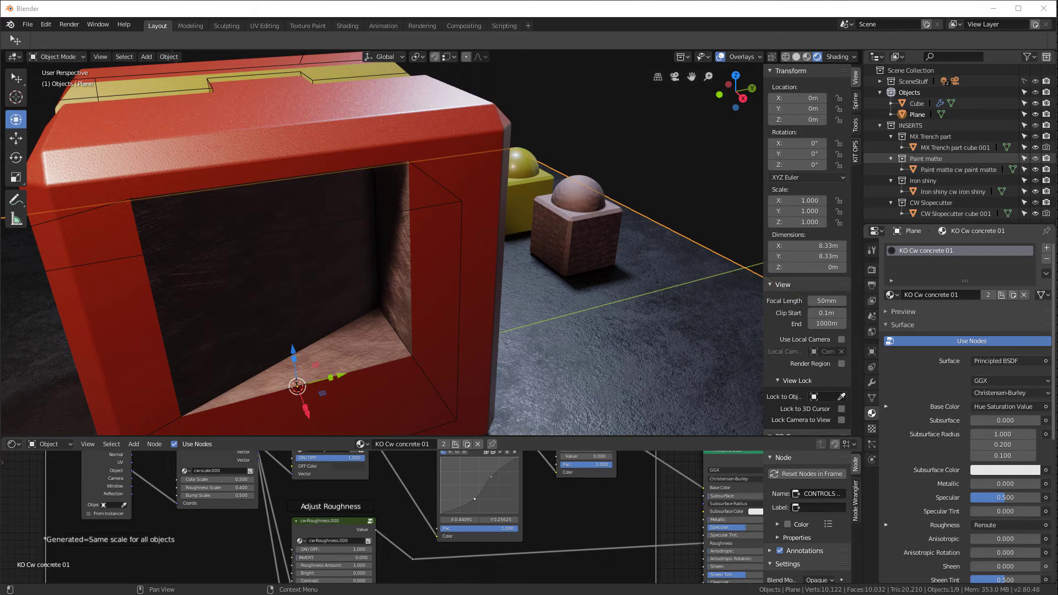
scroll(625, 345, "down", 4)
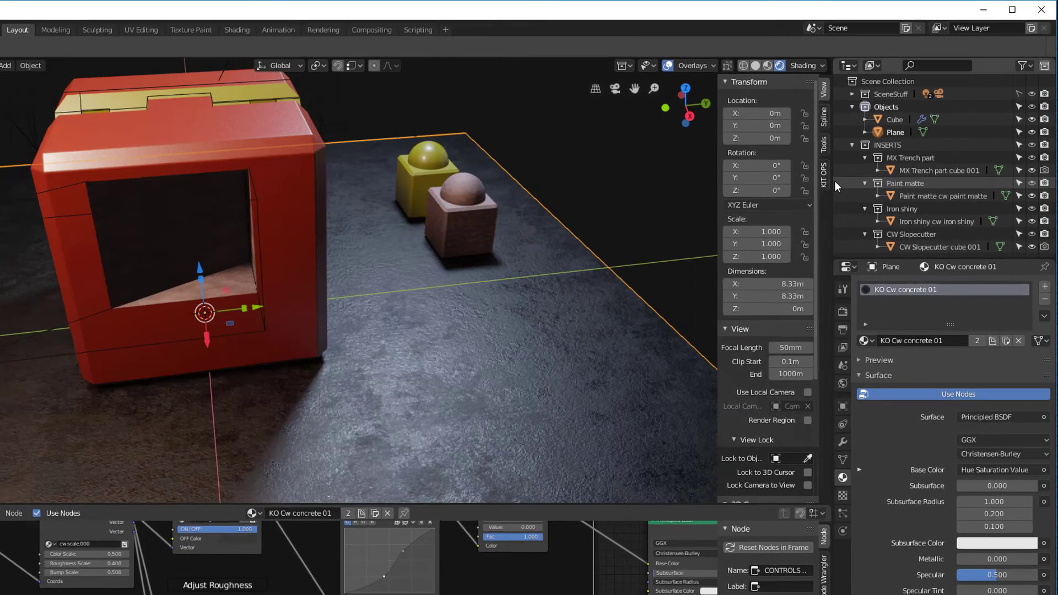
Add the Dirty up insert from the CW Dirty KPACK, placing it on the ground plane near the iron insert
left_click(855, 151)
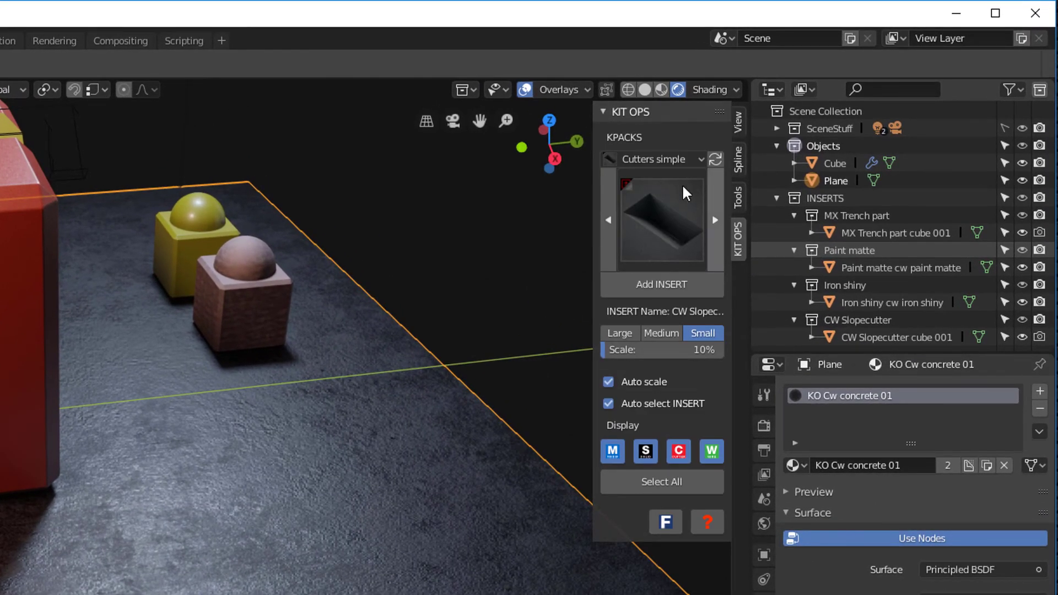
left_click(667, 163)
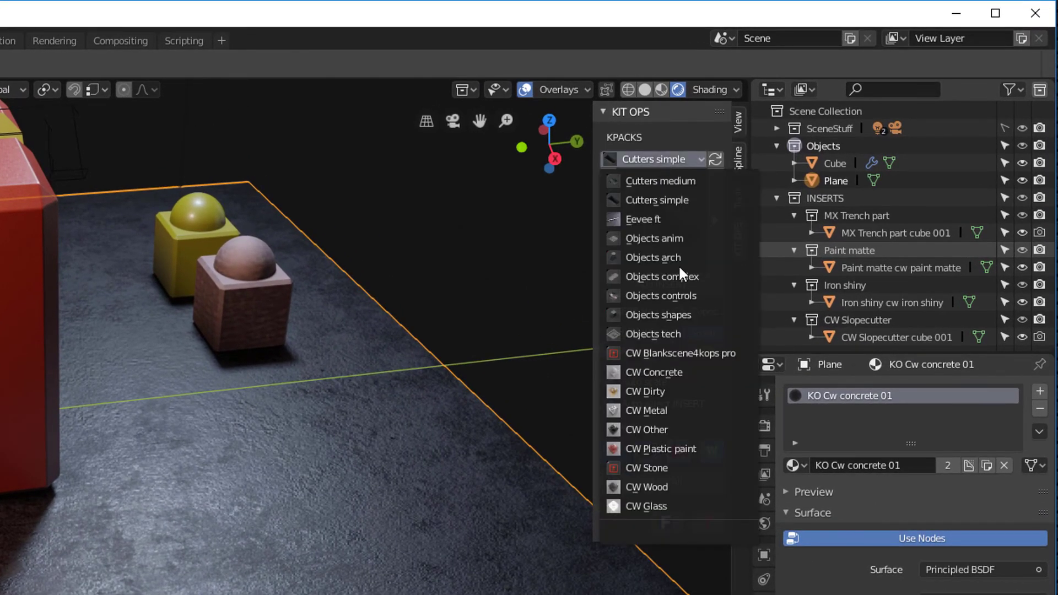
left_click(647, 390)
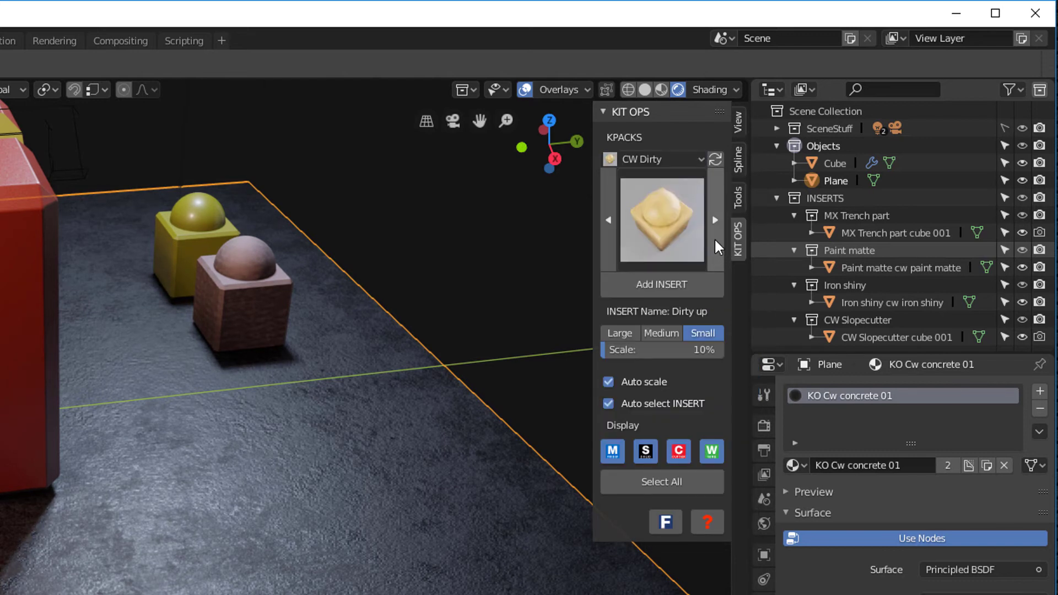
left_click(673, 247)
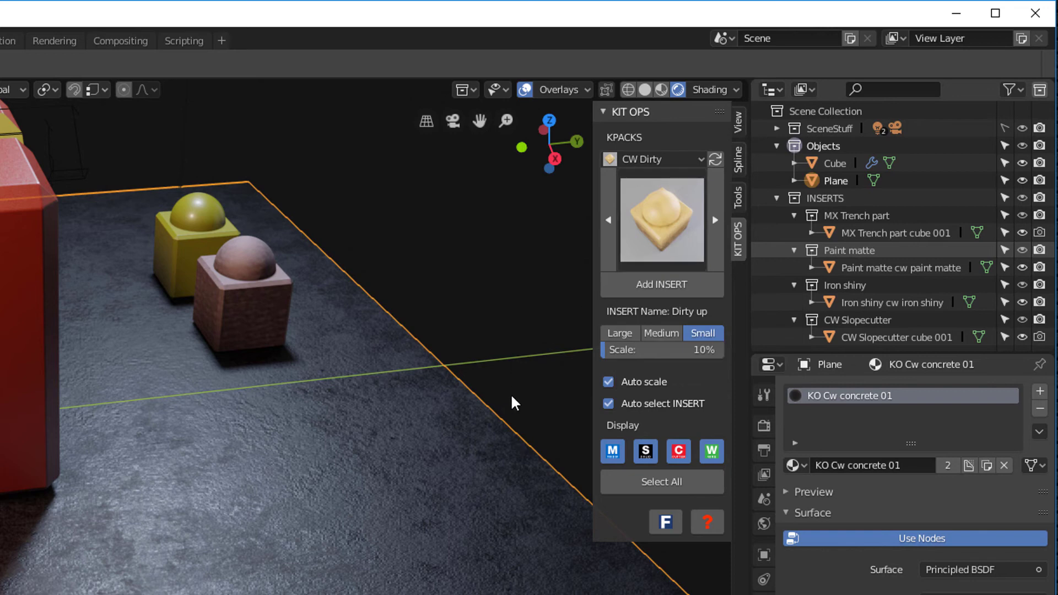
left_click(664, 285)
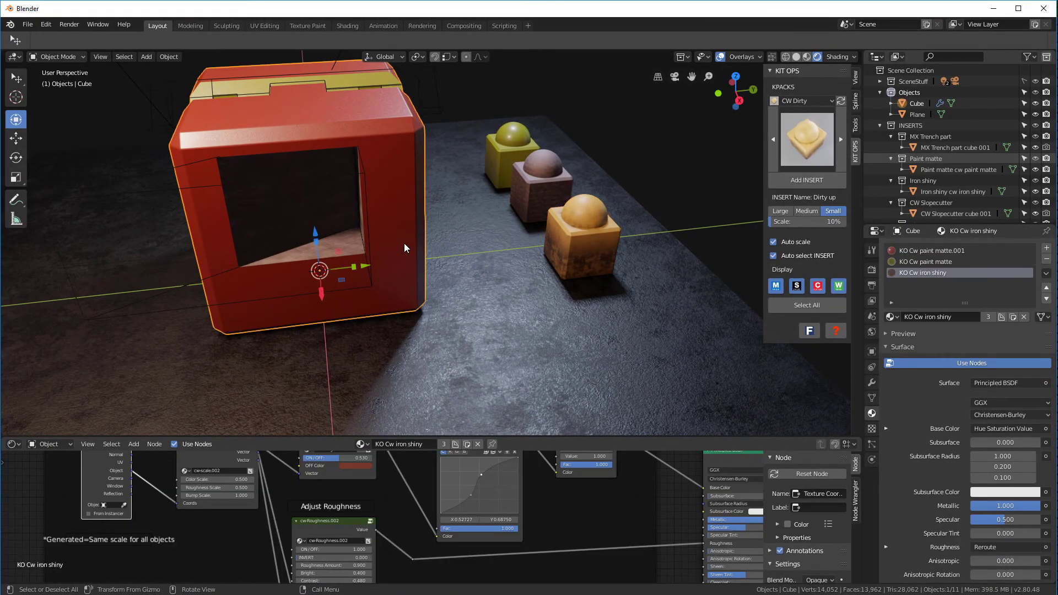
Insert a cwDirty UP group node between Hue Saturation Value and Principled BSDF in the cube's KO Cw paint matte.001 material
scroll(429, 441, "up", 1, "ctrl")
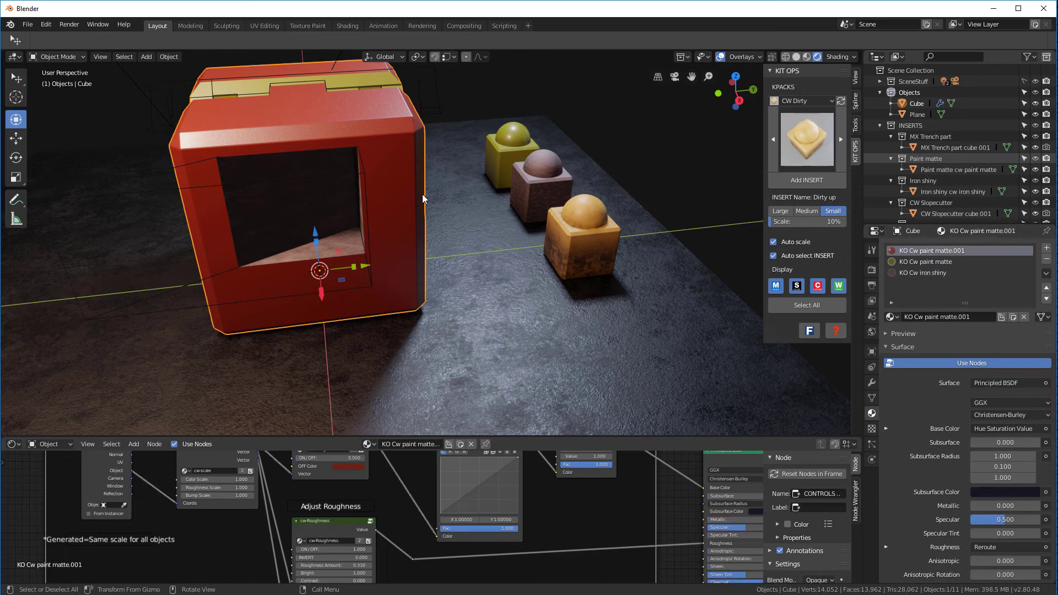
mouse_move(422, 194)
middle_mouse_down()
mouse_move(407, 178)
mouse_move(436, 187)
middle_mouse_up()
scroll(597, 534, "down", 2)
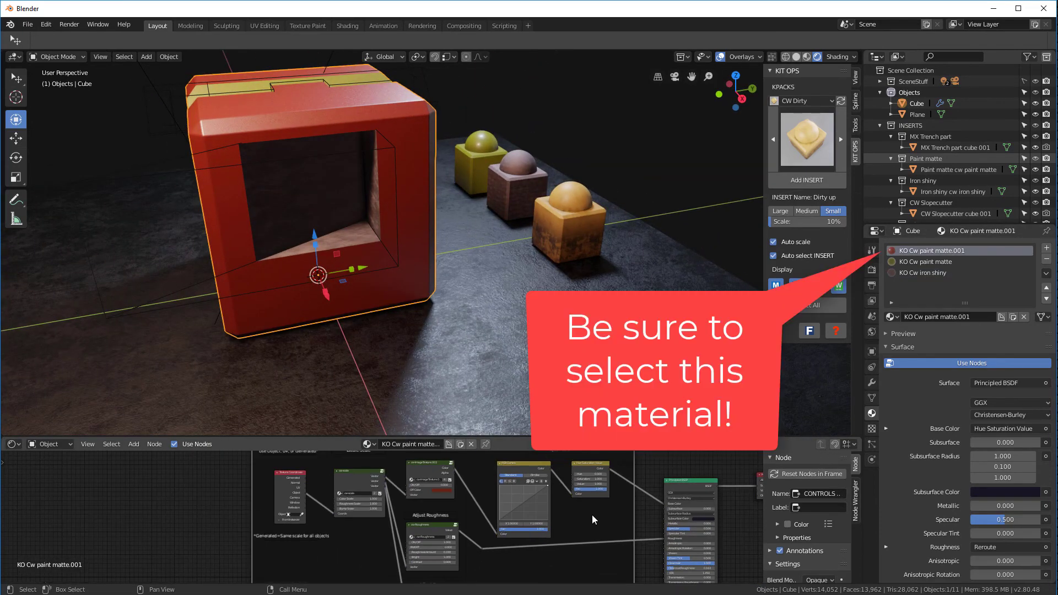
scroll(593, 516, "up", 4)
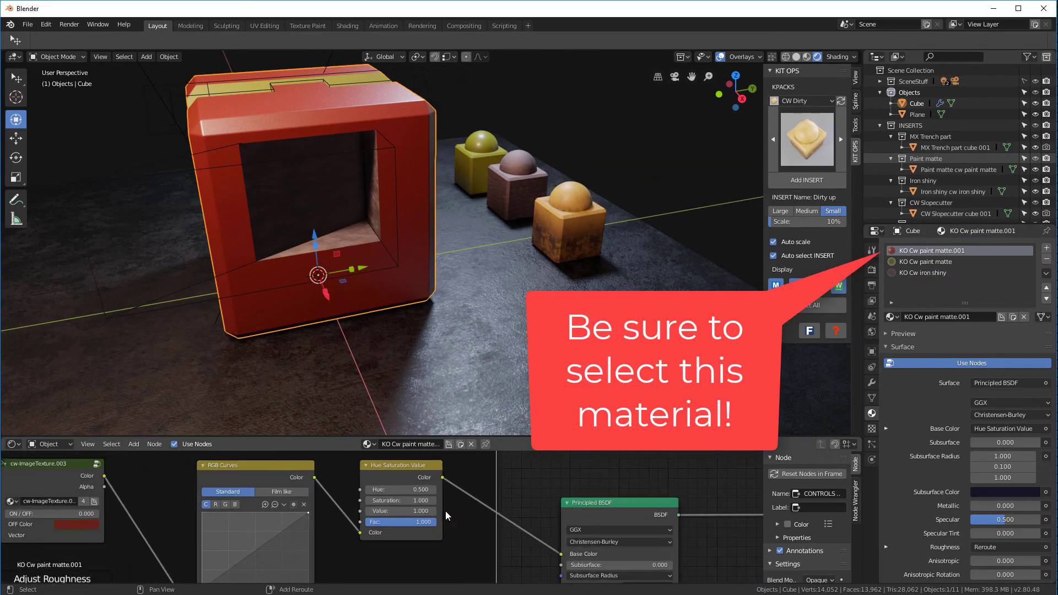
scroll(447, 515, "up", 2)
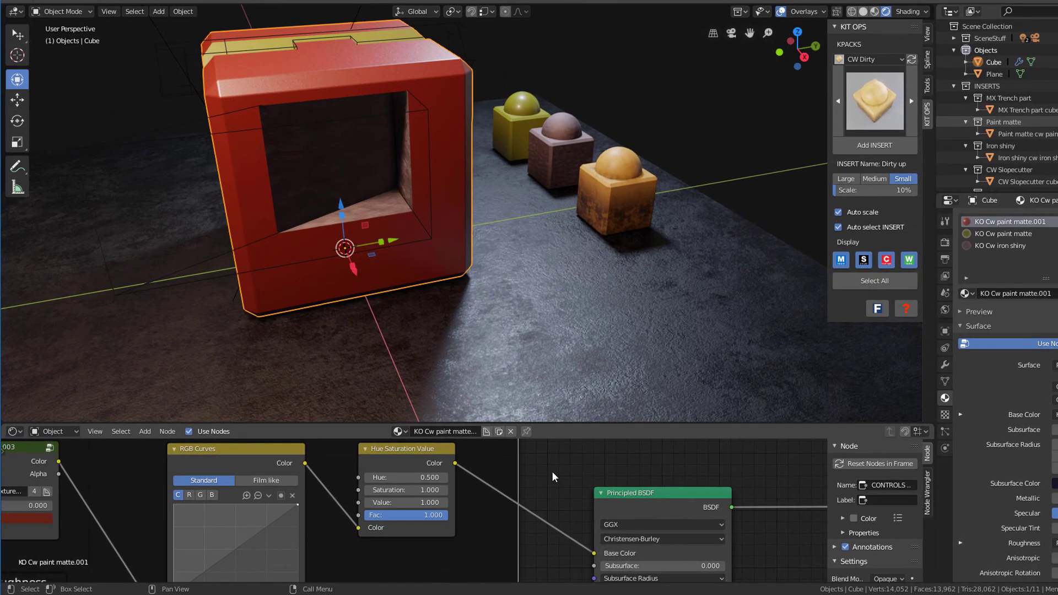
key("shift+a")
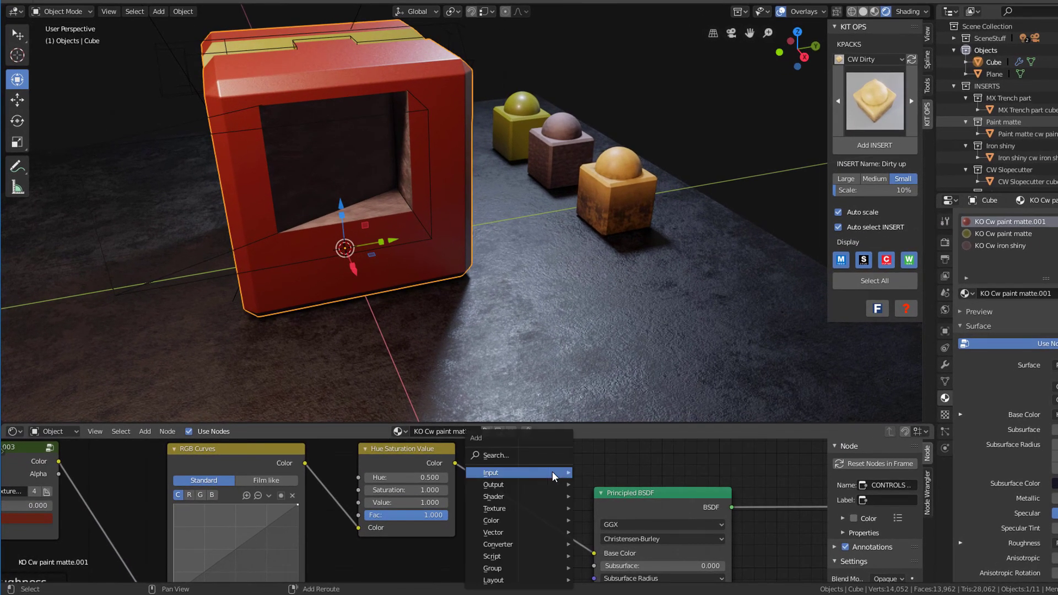
mouse_move(556, 568)
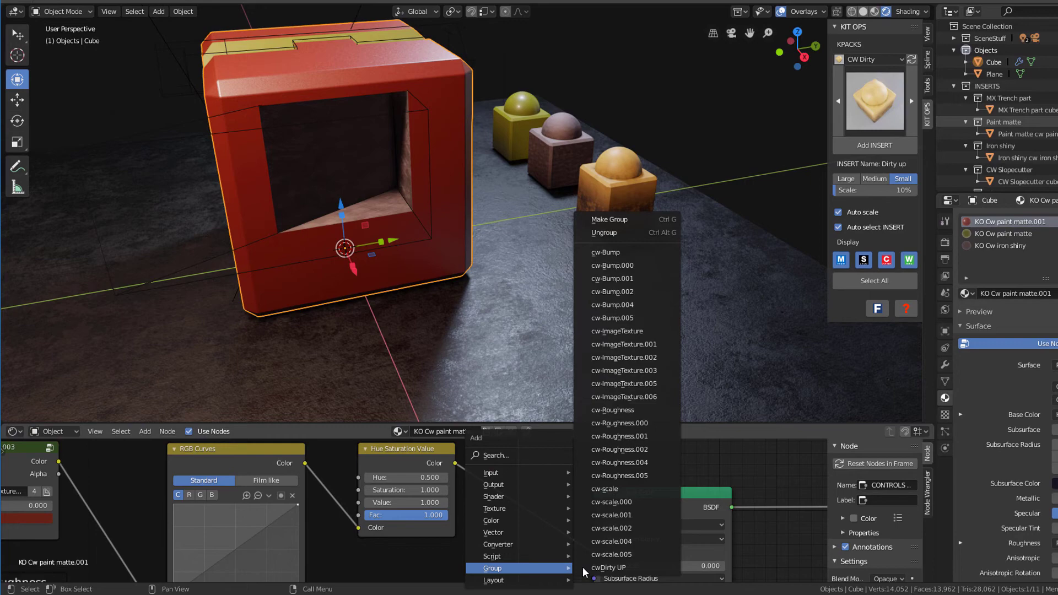
left_click(618, 568)
left_click(496, 474)
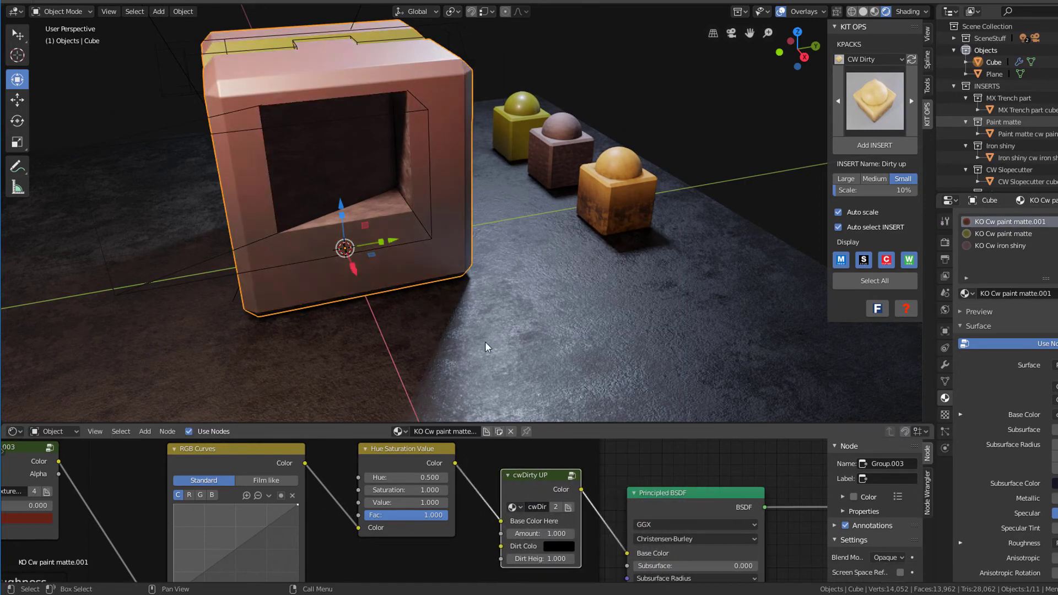
Try a dirt Amount of 0.35 on the cube's cwDirty UP node
mouse_move(391, 202)
middle_mouse_down()
mouse_move(450, 180)
mouse_move(474, 190)
mouse_move(463, 202)
mouse_move(369, 196)
mouse_move(349, 211)
mouse_move(597, 192)
mouse_move(488, 234)
mouse_move(501, 244)
mouse_move(552, 238)
middle_mouse_up()
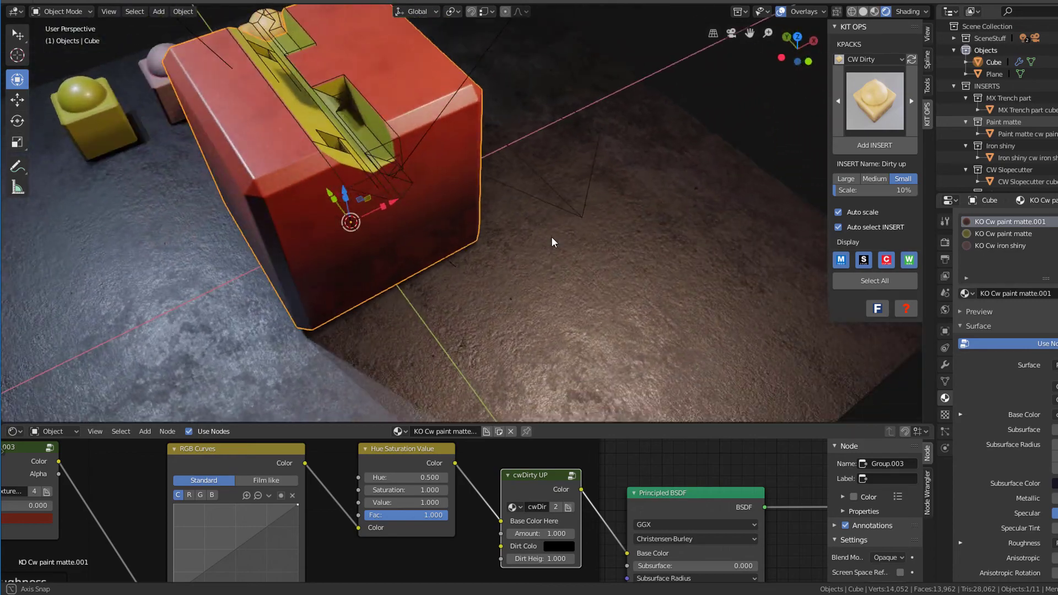
scroll(553, 241, "up", 6)
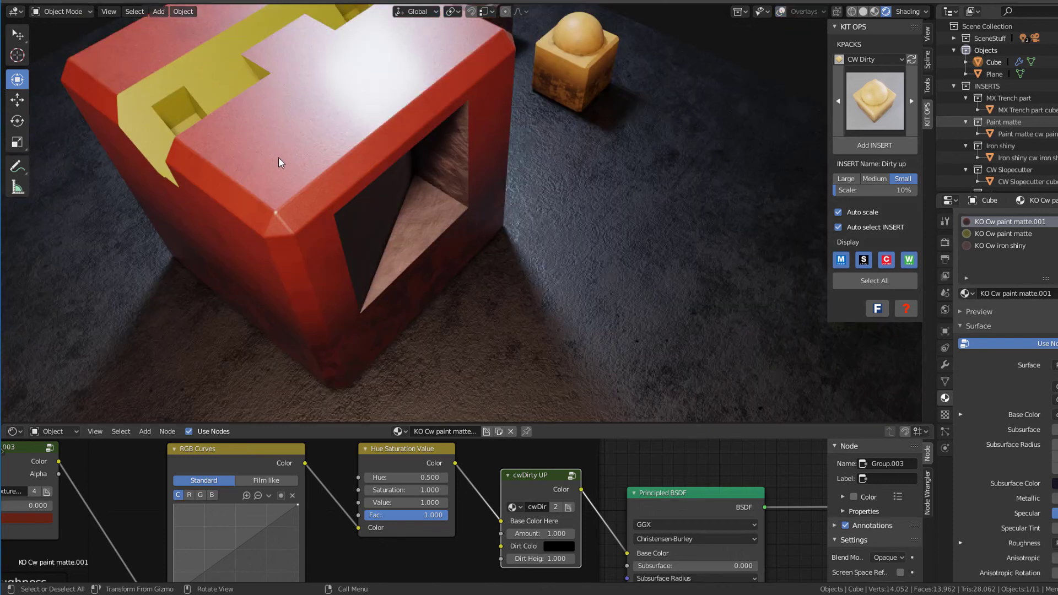
middle_click_drag(279, 157, 465, 186)
scroll(530, 266, "up", 3)
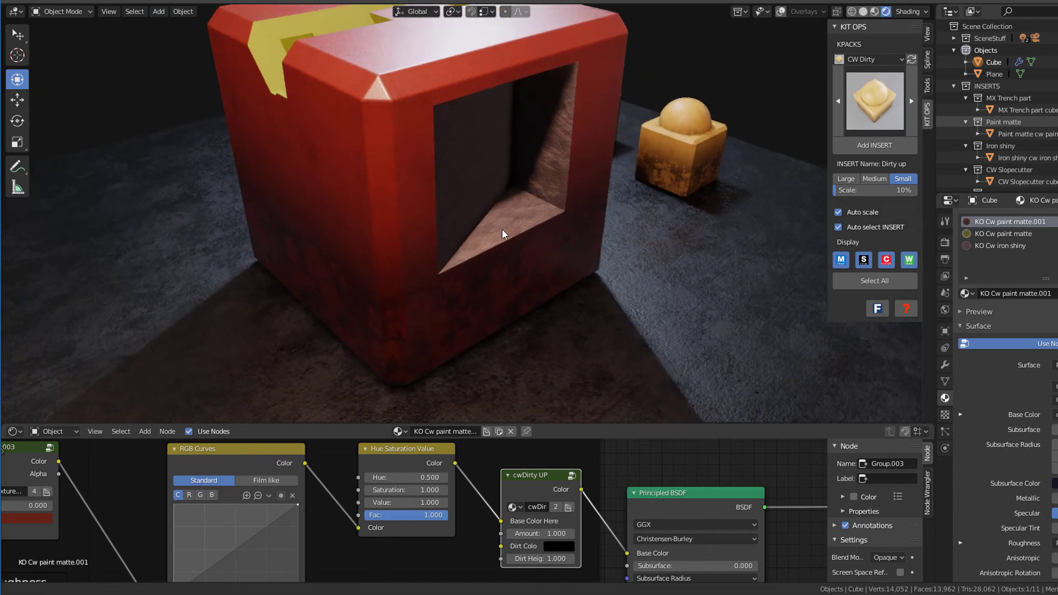
scroll(550, 533, "up", 1)
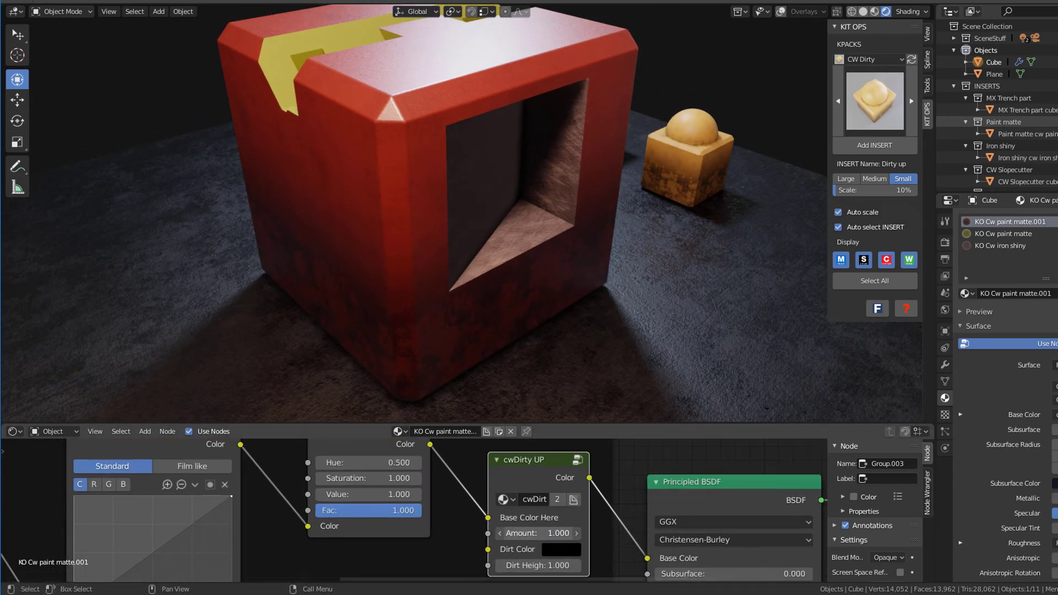
left_click_drag(538, 533, 568, 534)
left_click(557, 534)
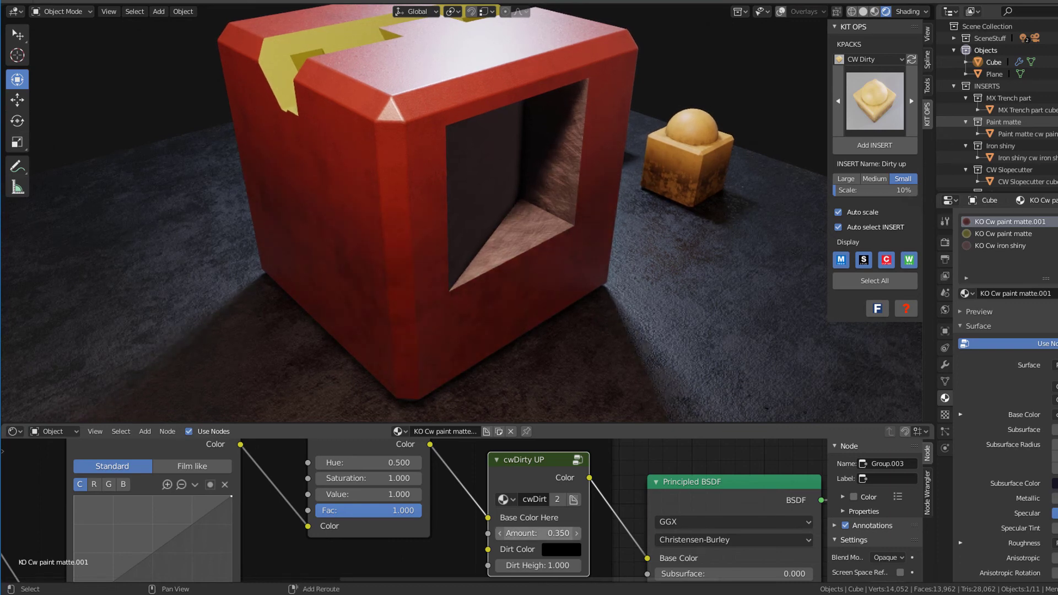
type("0.35")
key("Return")
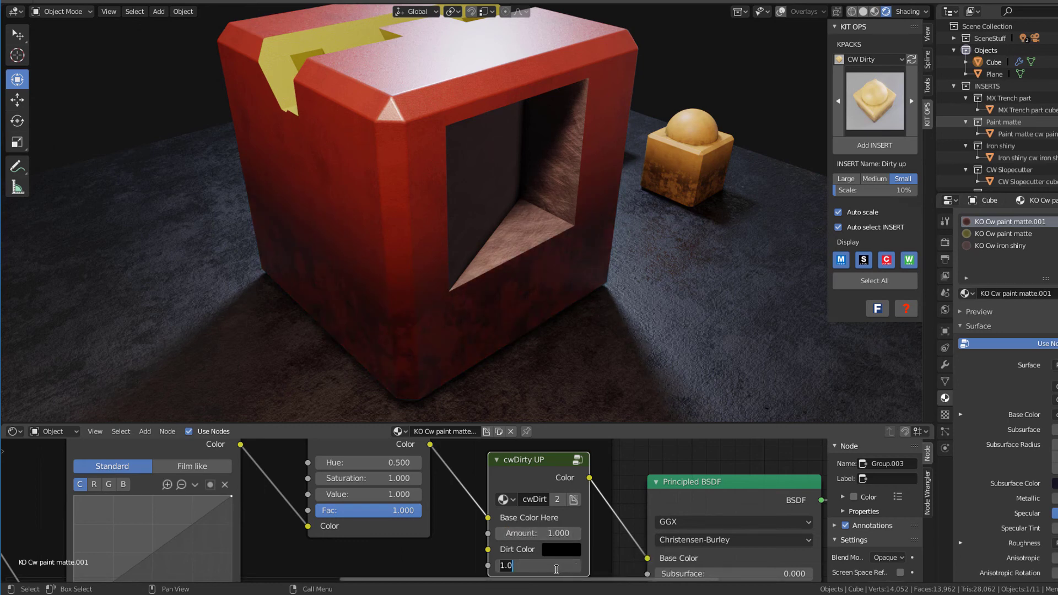
Try dirt height values of 0.18 and 1.82 on the cwDirty UP node to compare the dirt coverage
key("Return")
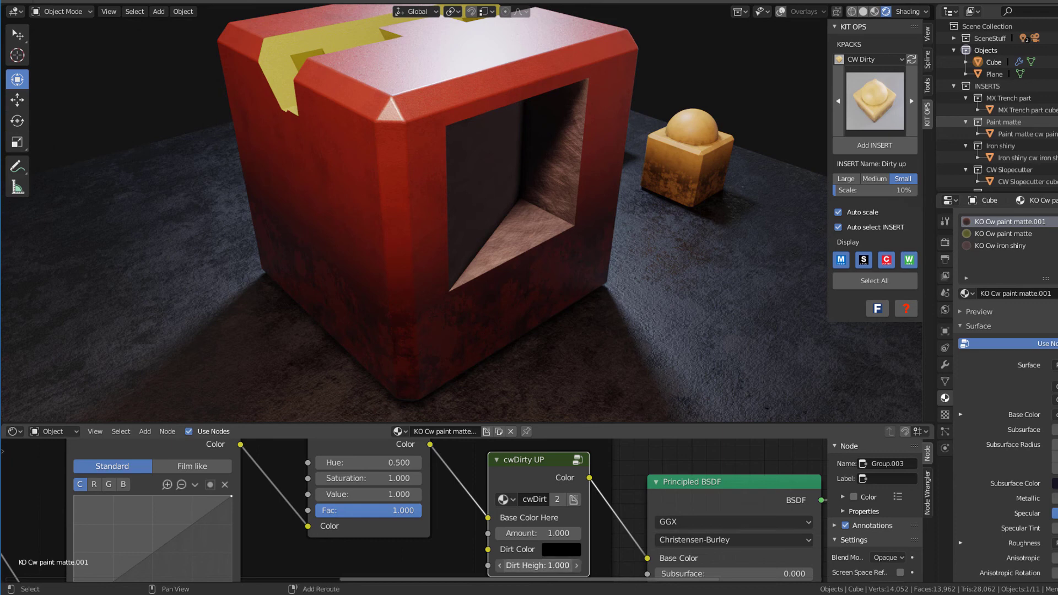
key("Return")
type("0.18")
key("Return")
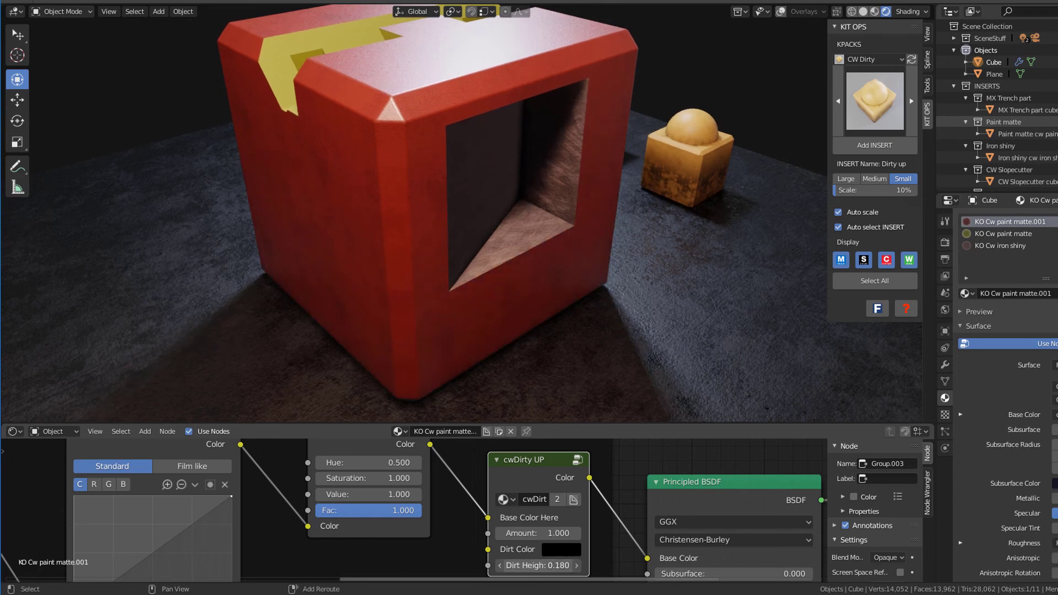
key("Return")
type("1.82")
key("Return")
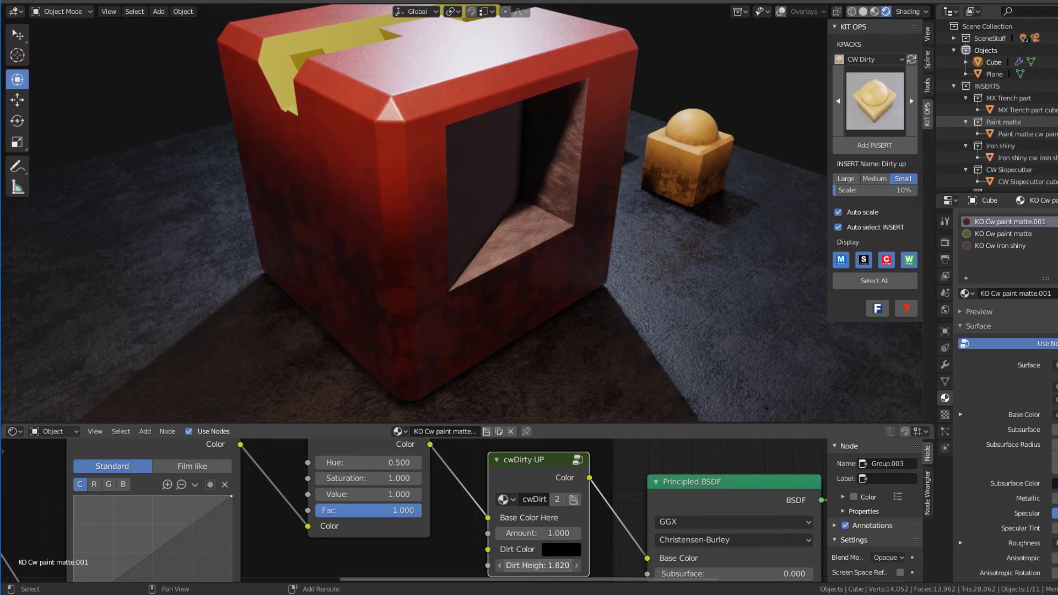
Set the dirt height of the cwDirty UP node to 0.48
key("Return")
type("0.48")
key("Return")
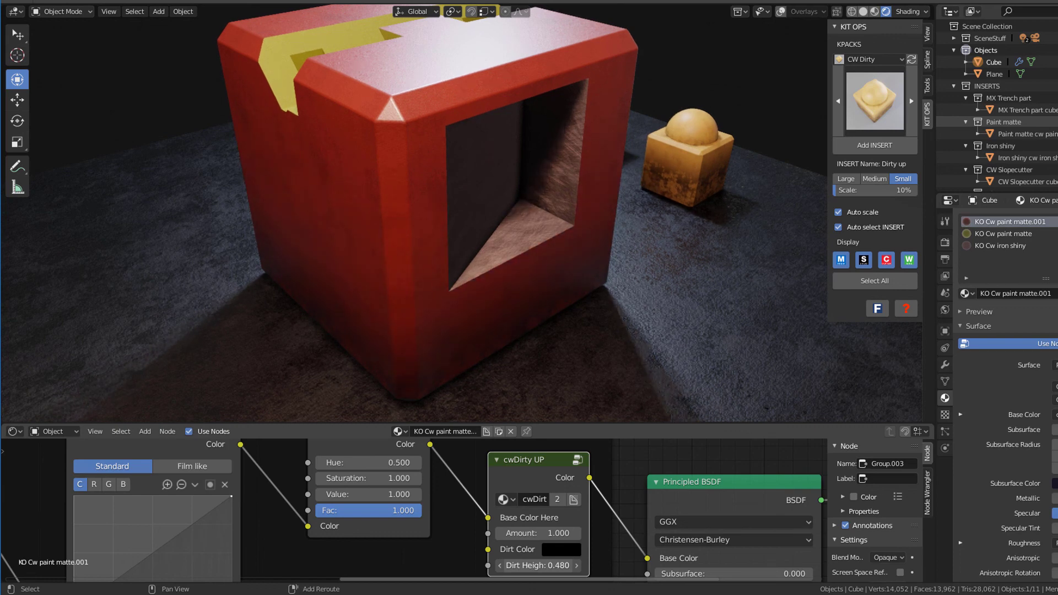